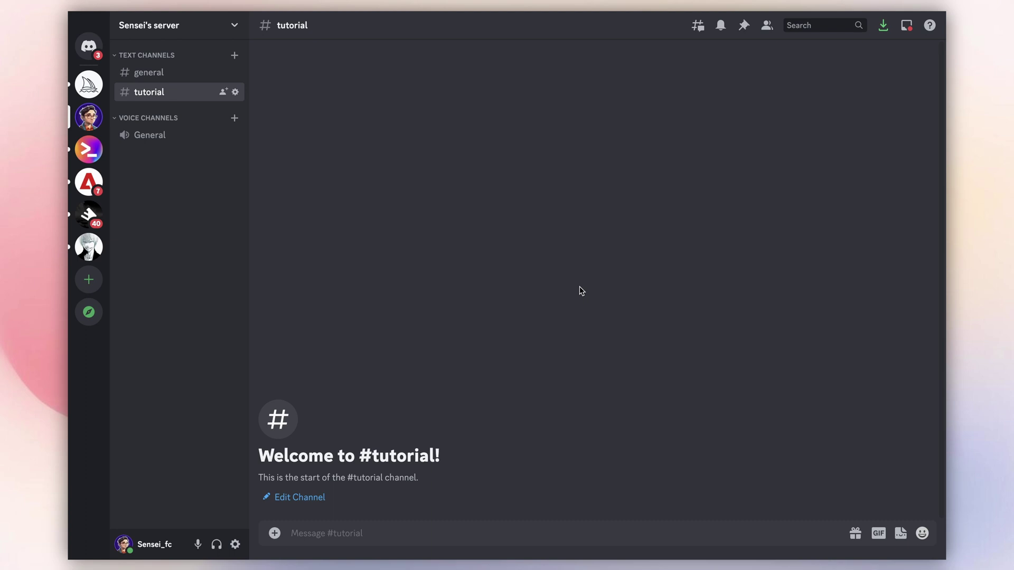
Step: Post the Midjourney /settings command in #tutorial to show the MJ version 5.1 settings
left_click(378, 535)
type("/")
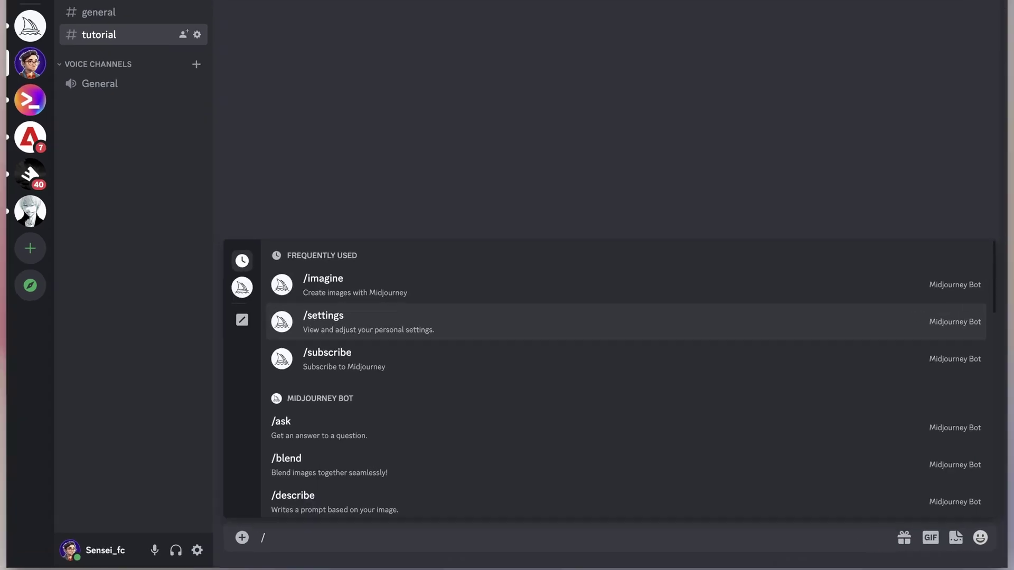
left_click(385, 344)
key("Return")
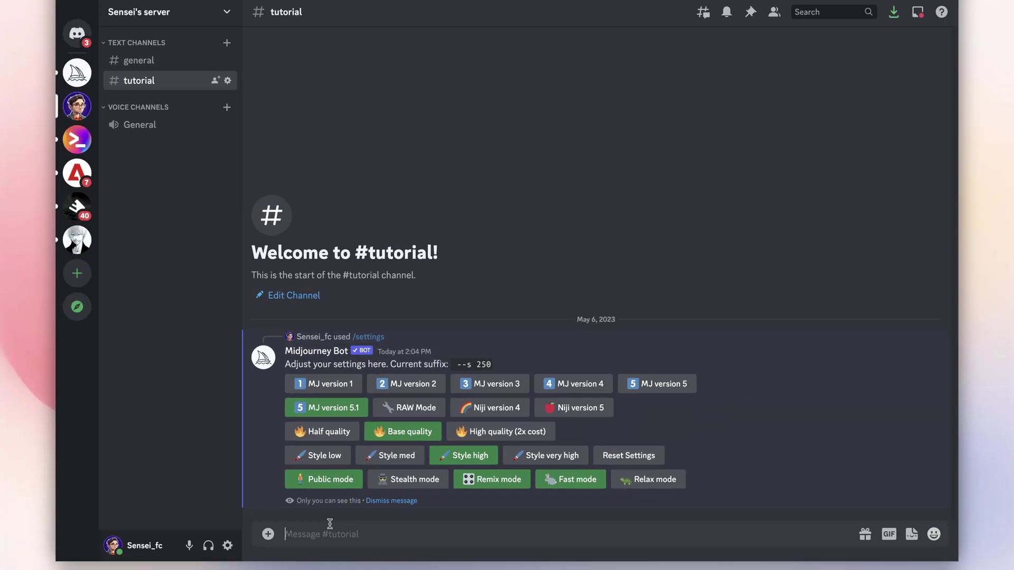
Step: Upload profile 1.png and profile 2.png together as one message in #tutorial
left_click(275, 533)
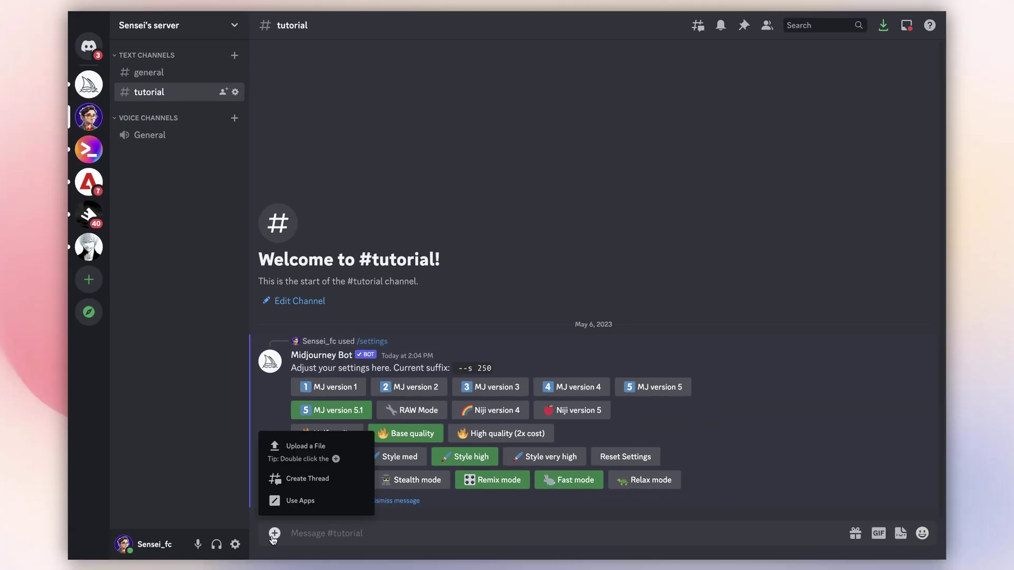
left_click(298, 468)
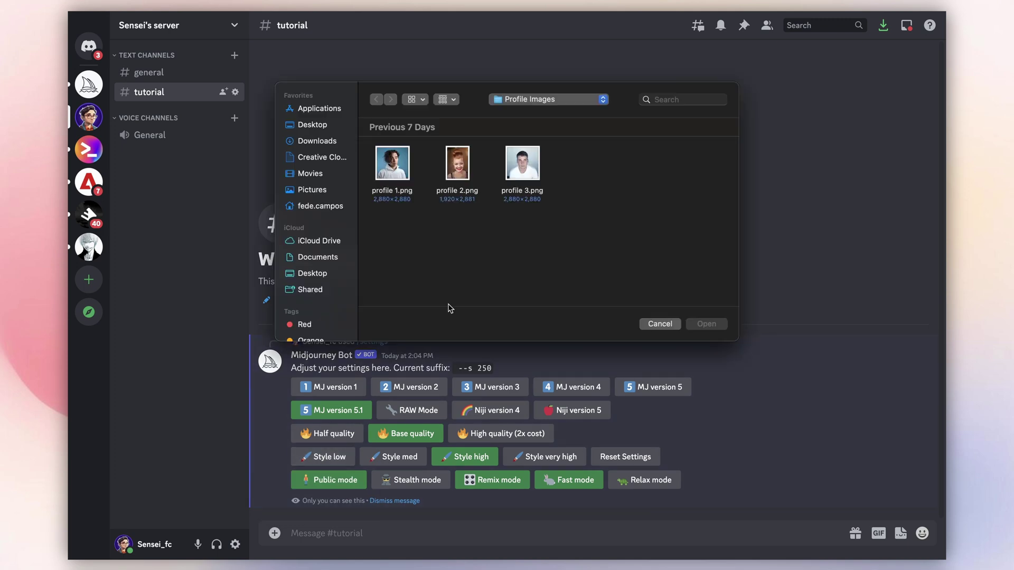
left_click_drag(460, 210, 370, 144)
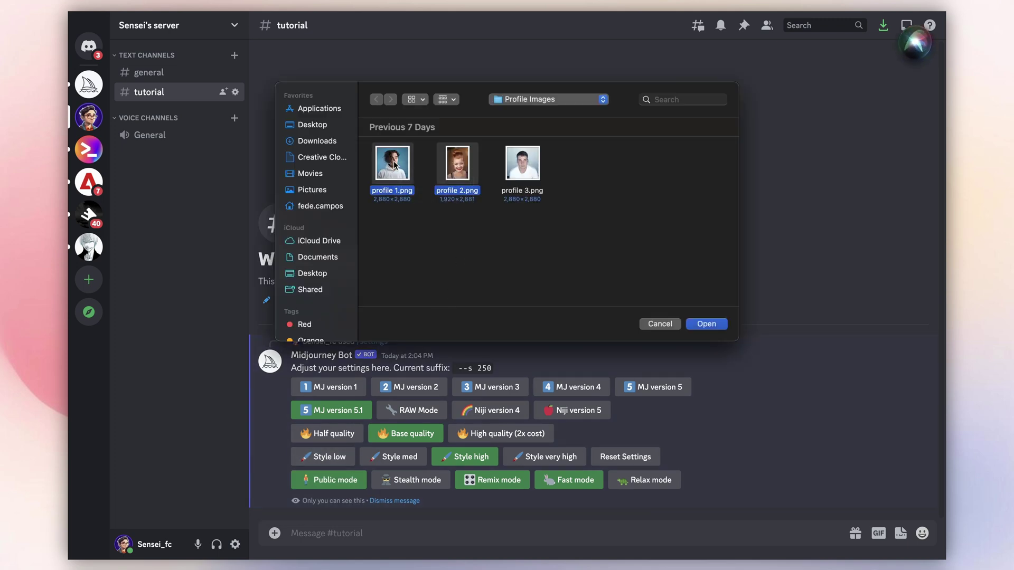
left_click(712, 325)
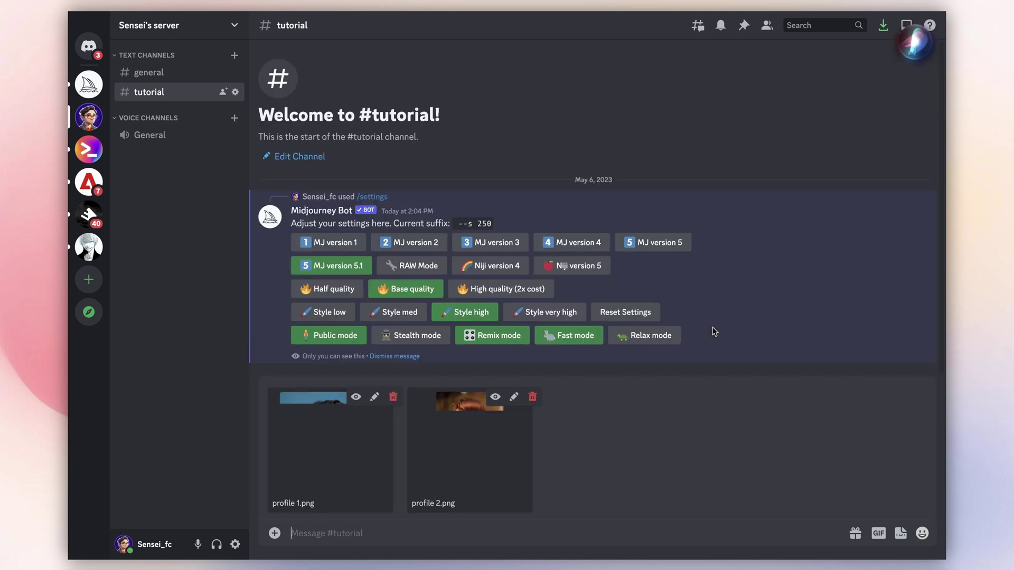
key("Return")
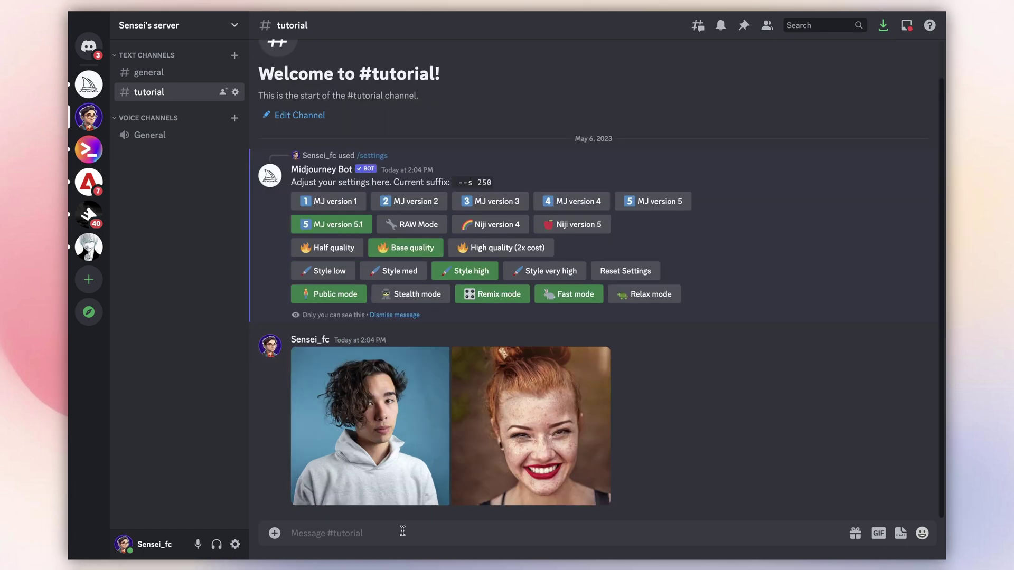
Step: Open the man's portrait full size and copy its image link
left_click(433, 364)
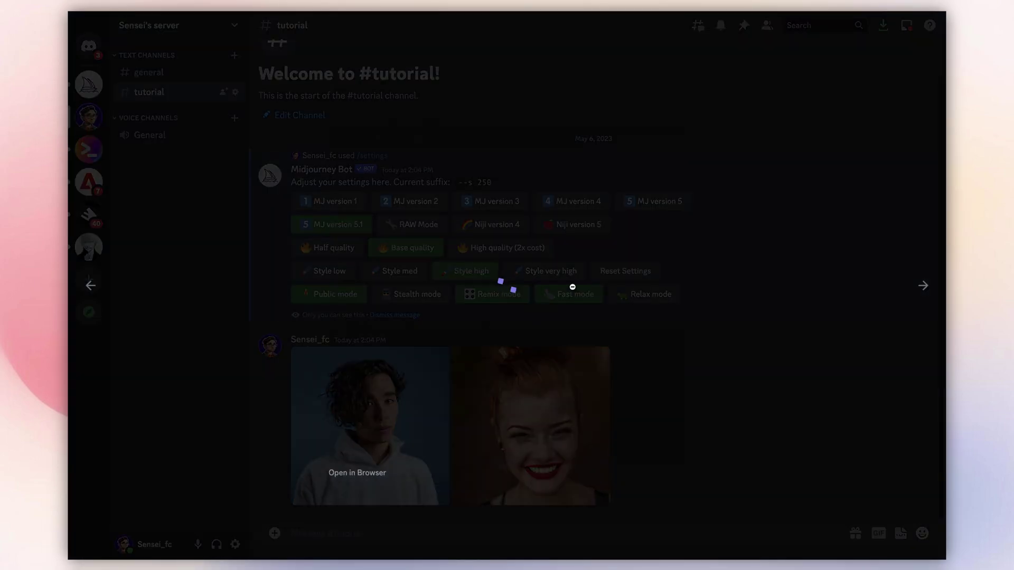
right_click(581, 265)
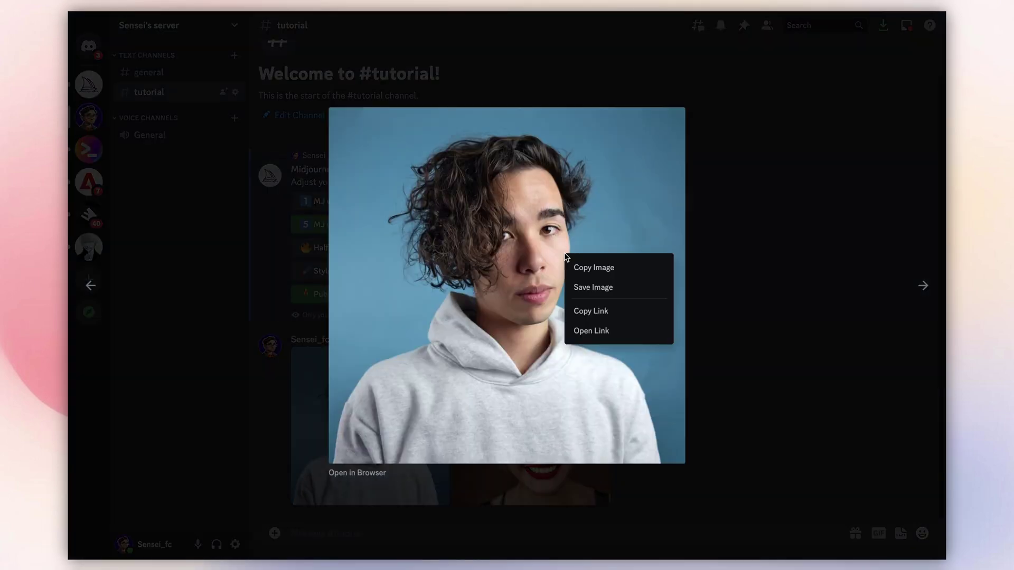
left_click(590, 307)
Step: Run /imagine with the man's photo link and the prompt 'male, cartoon'
left_click(772, 217)
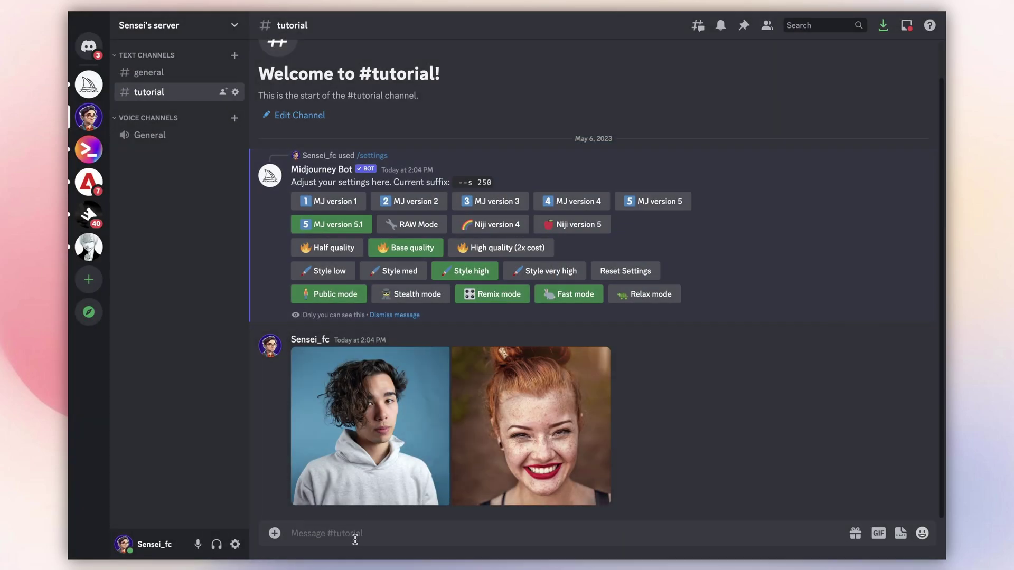
type("/")
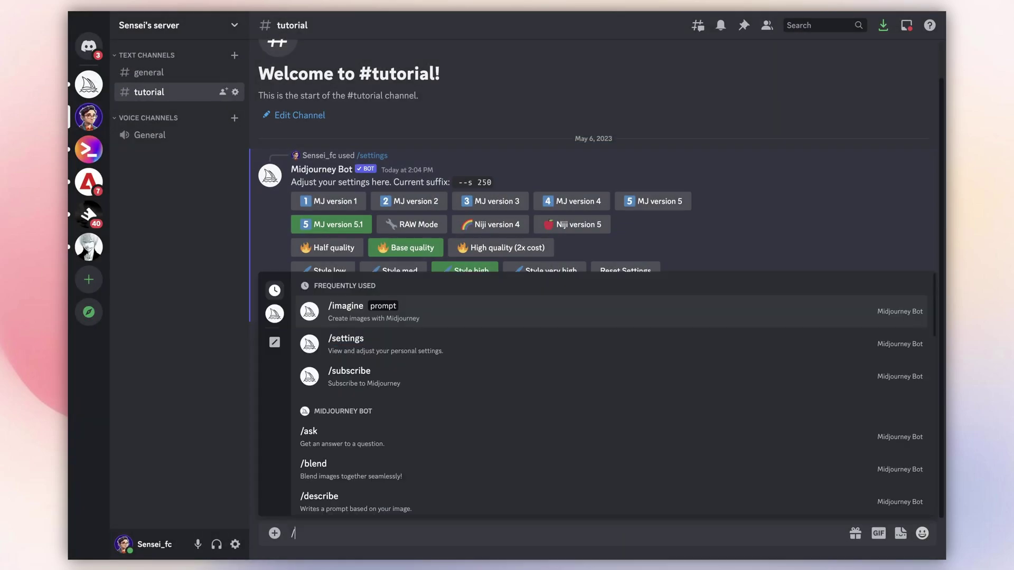
key("Return")
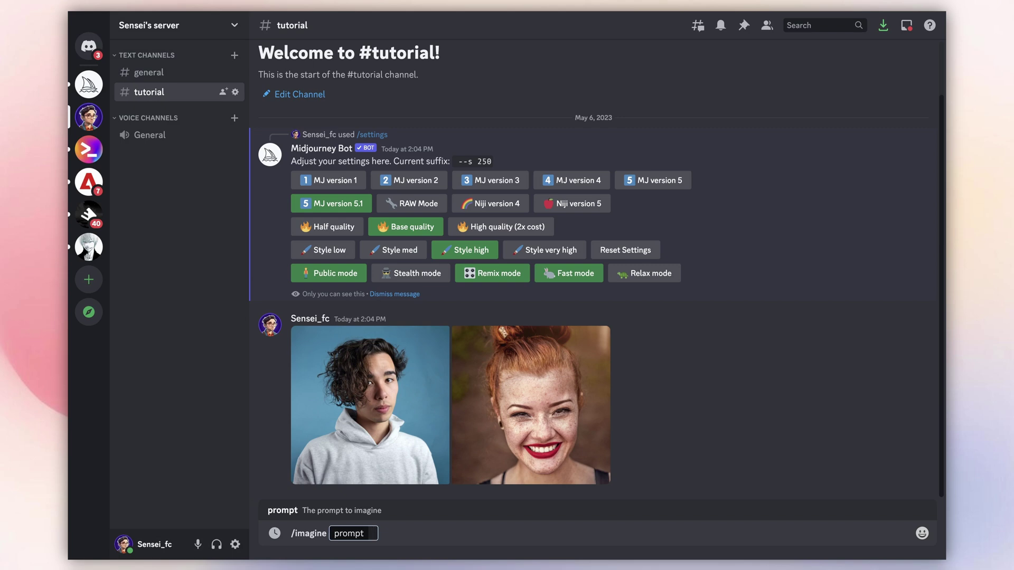
key("super+v")
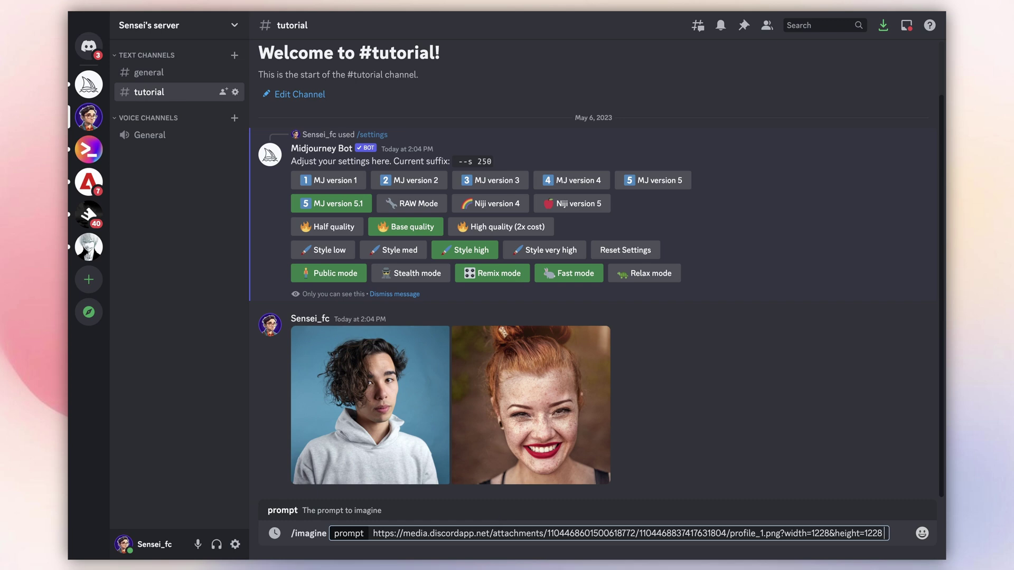
type("male, car")
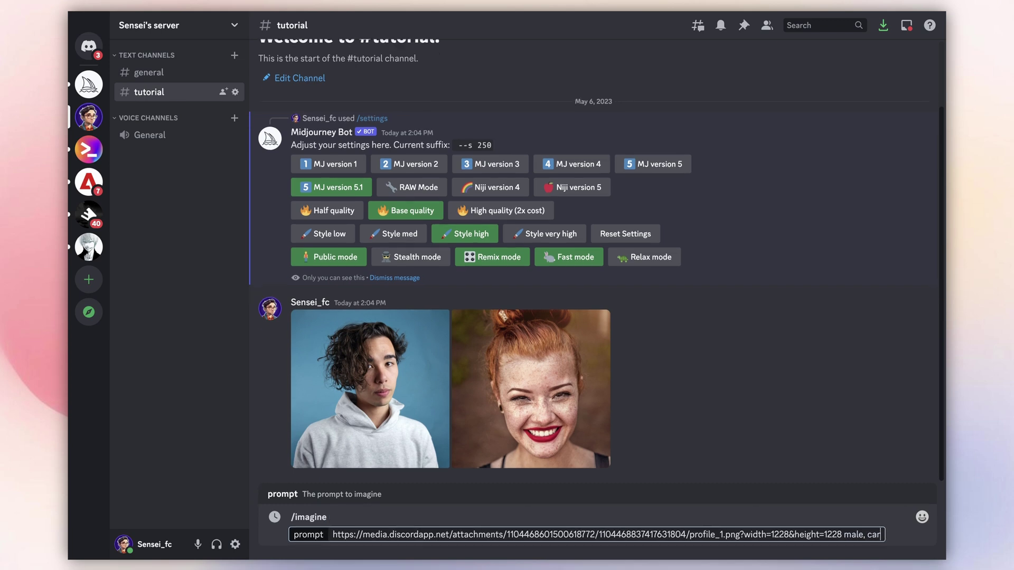
type("tton")
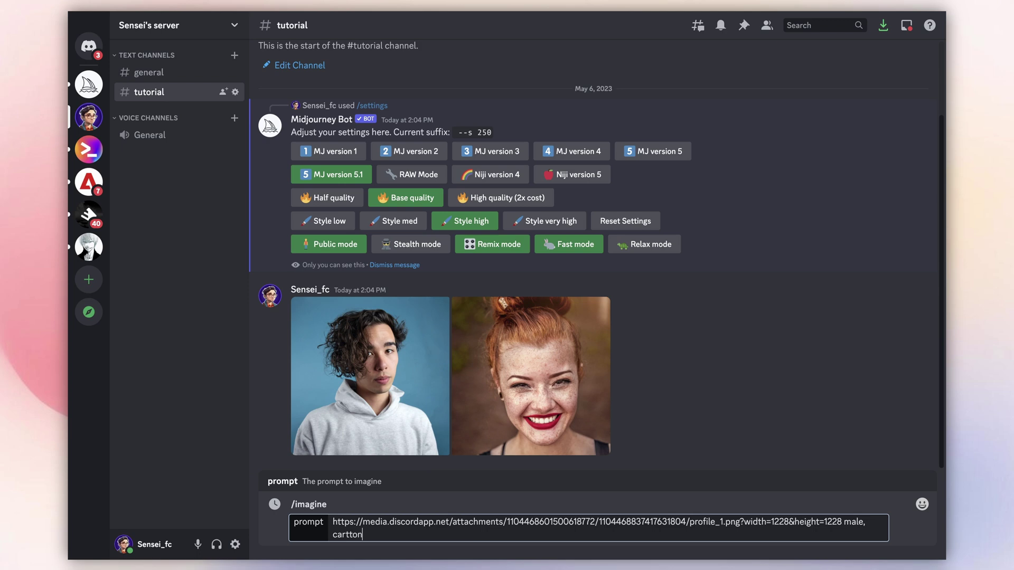
key("BackSpace")
key("BackSpace")
key("BackSpace")
type("oon")
key("Return")
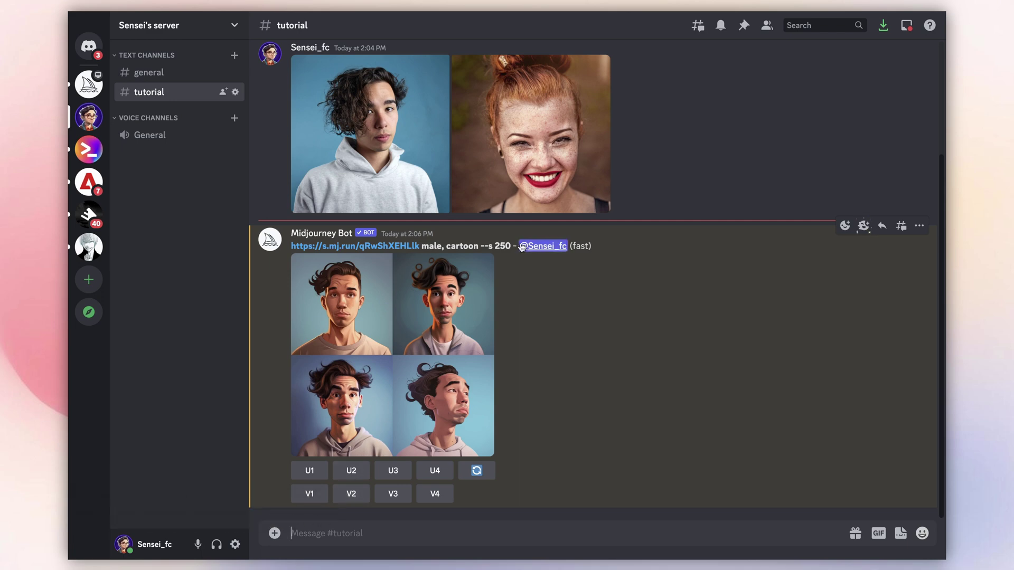
Step: Reuse the photo-link prompt as /imagine 'stained glass window art, --iw 1.5'
left_click_drag(479, 247, 291, 248)
key("ctrl+c")
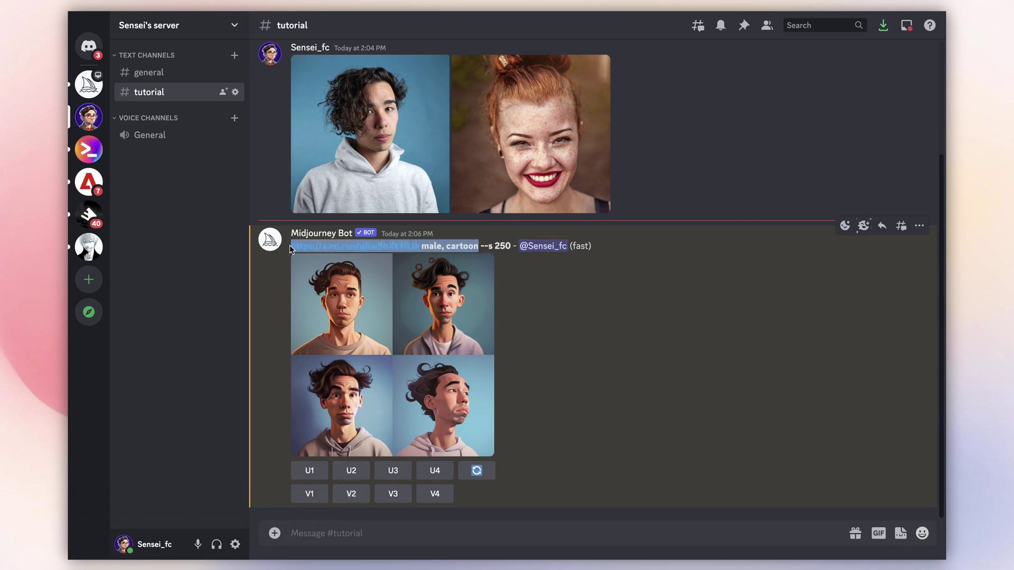
left_click(307, 534)
type("/")
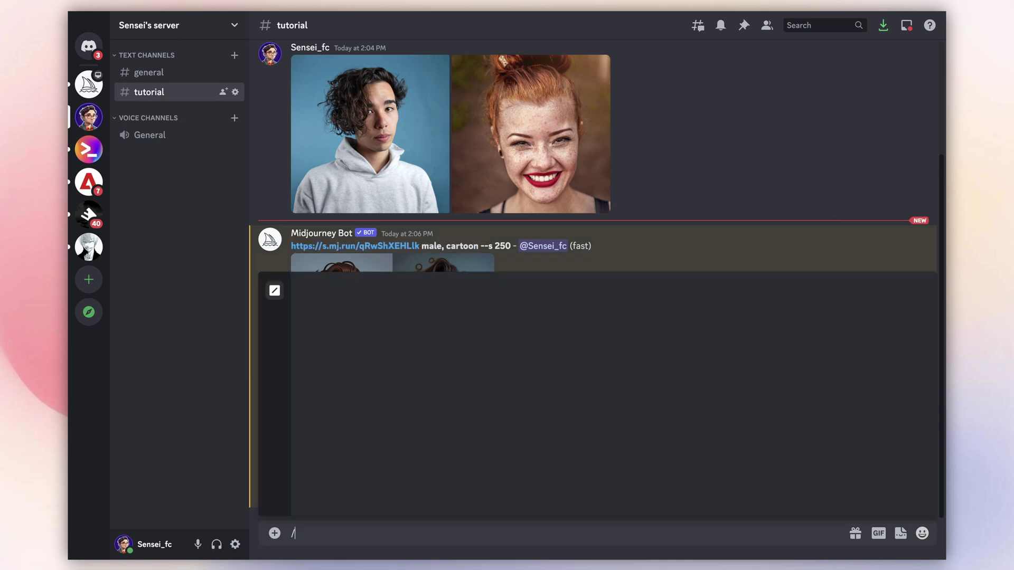
key("Return")
key("ctrl+v")
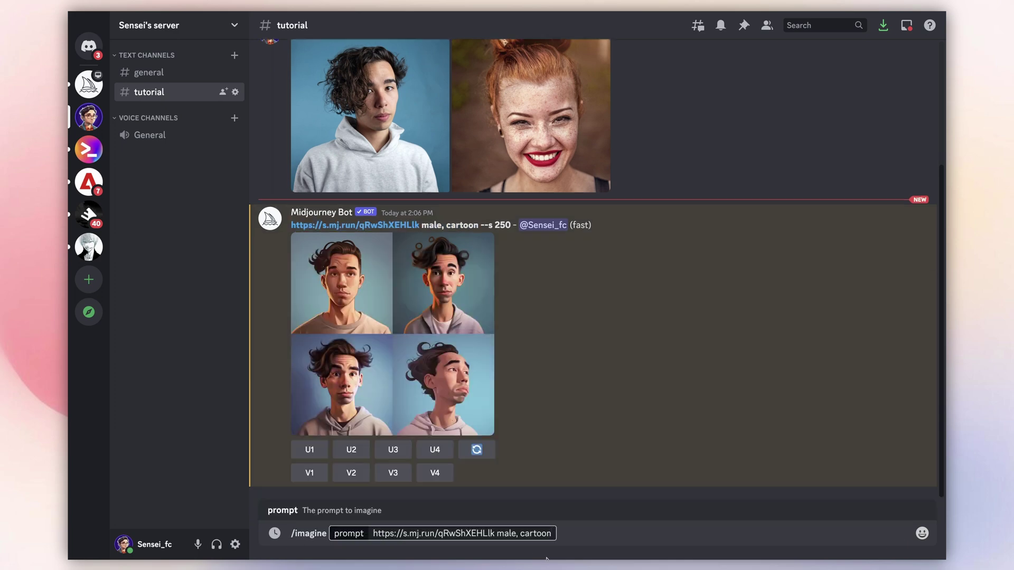
key("BackSpace")
key("BackSpace")
key("BackSpace")
key("BackSpace")
key("BackSpace")
key("BackSpace")
key("BackSpace")
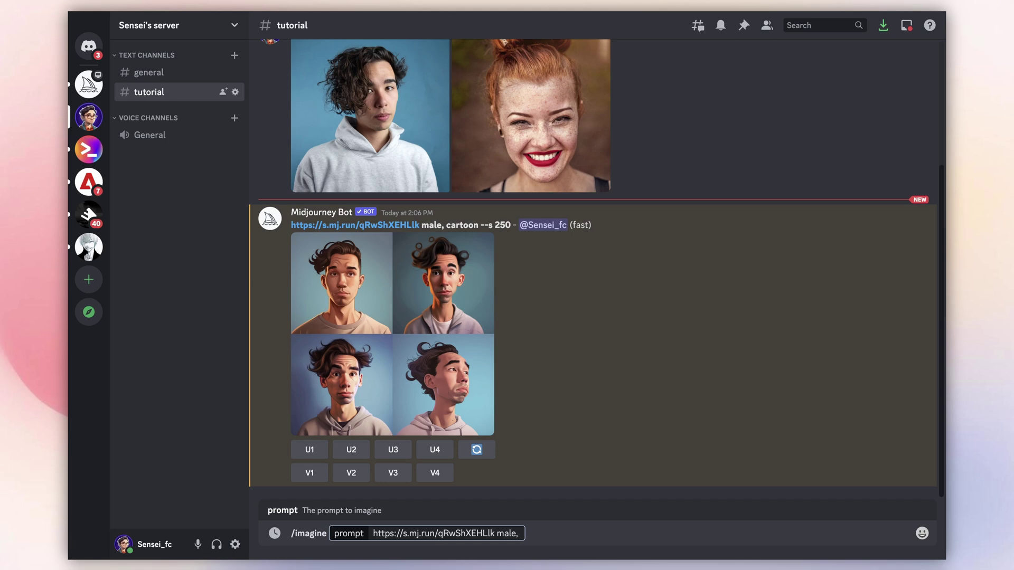
type("stained glass")
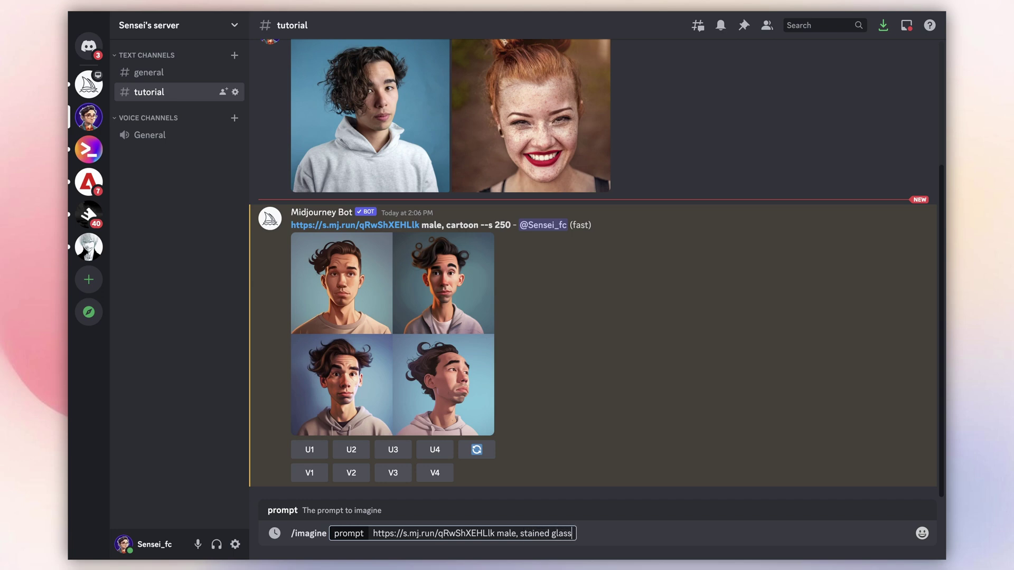
type(" window ar")
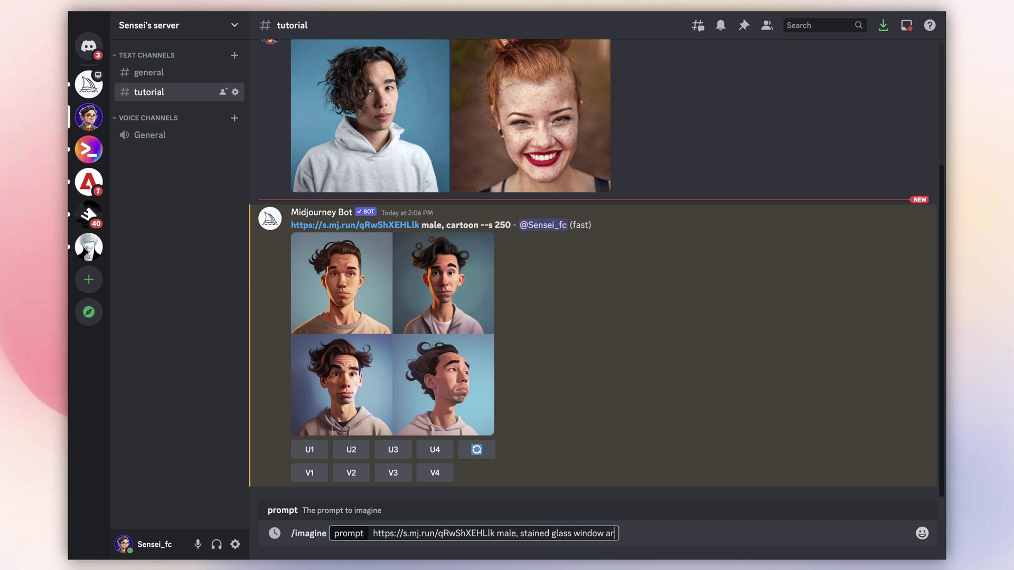
type("t")
type(",")
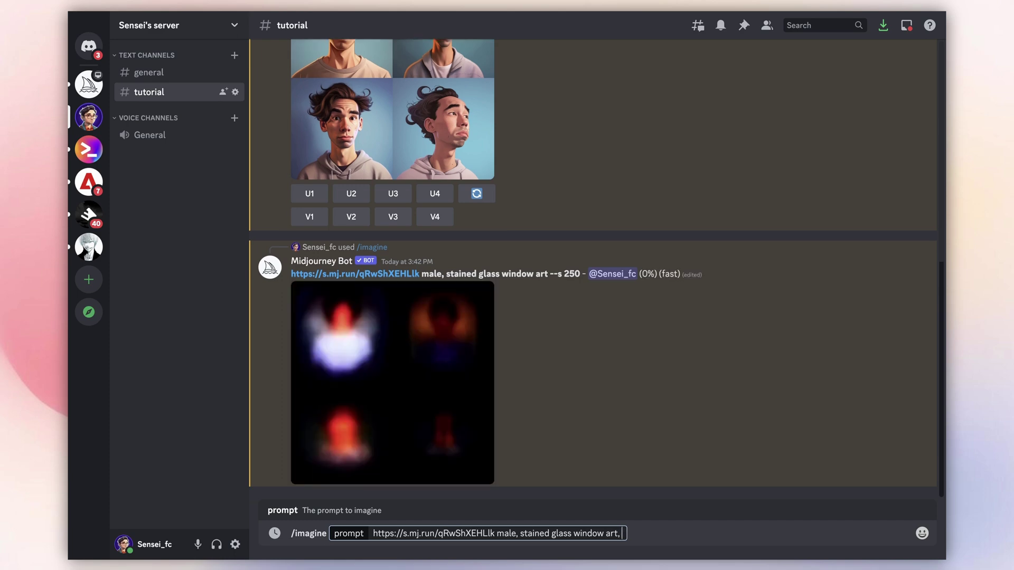
type(" --iw 1.5")
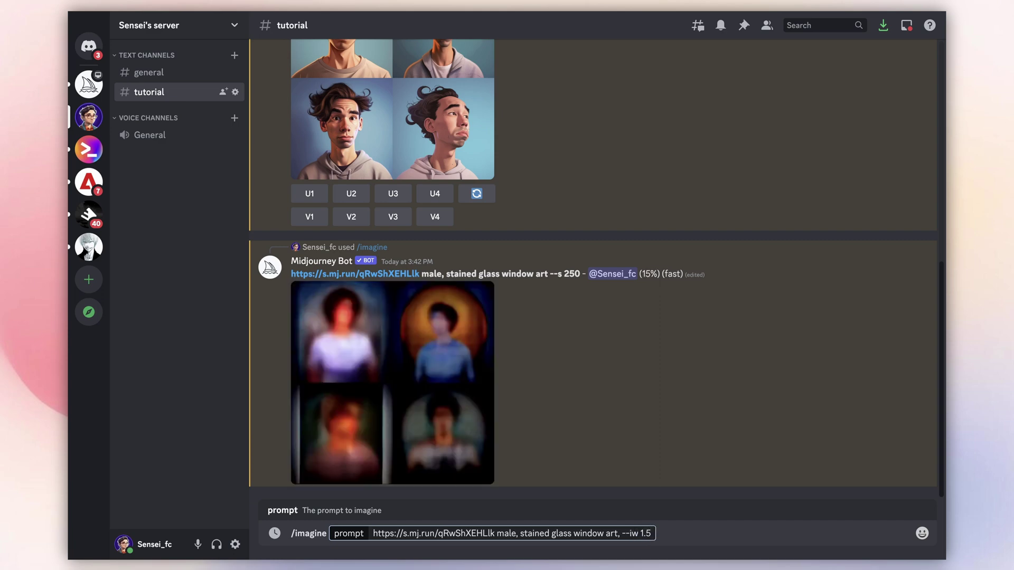
key("Return")
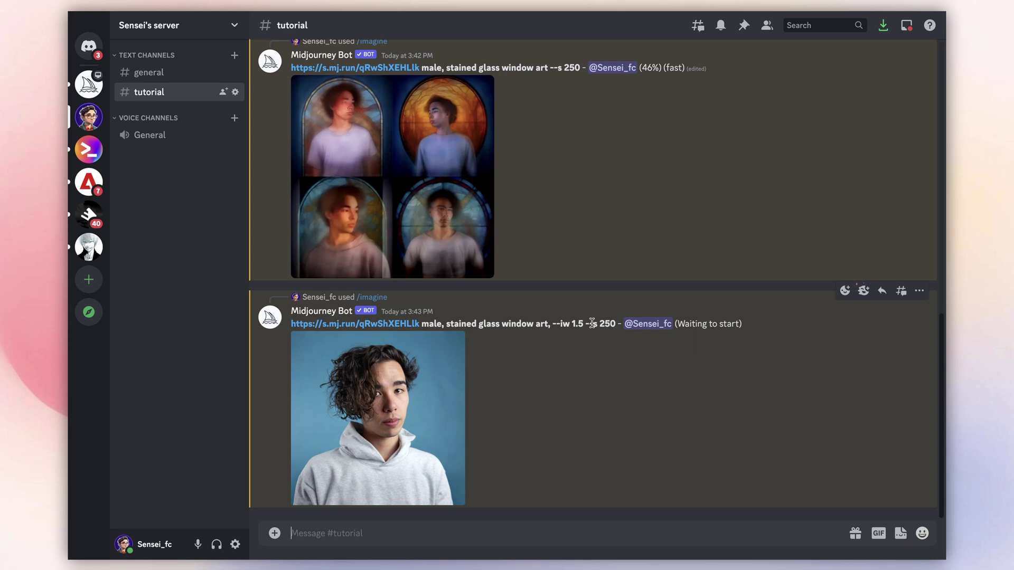
Step: Resend the stained-glass prompt with image weight changed to --iw 0.5
left_click_drag(584, 323, 289, 333)
key("ctrl+c")
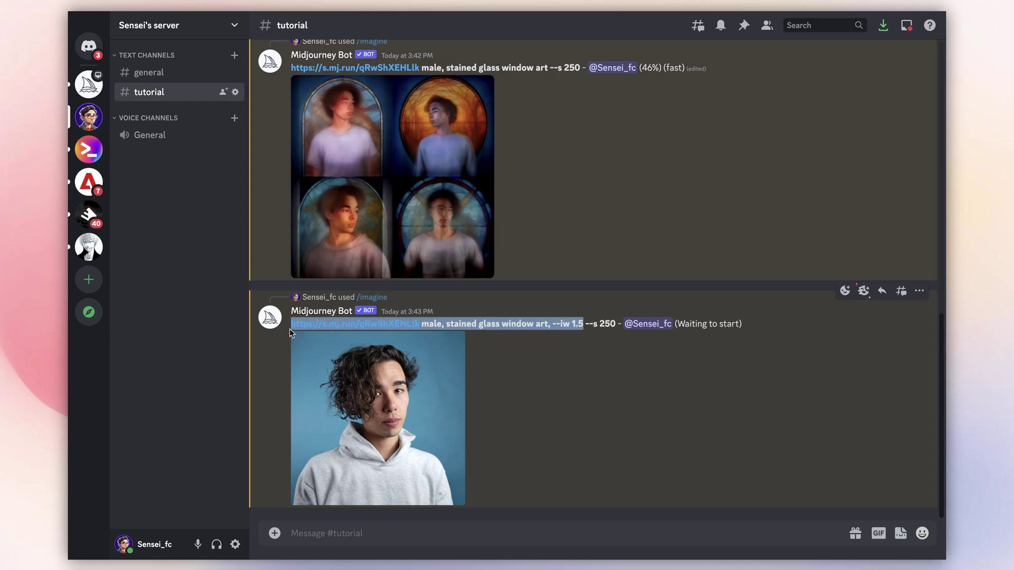
left_click(325, 533)
type("/imagine")
key("Tab")
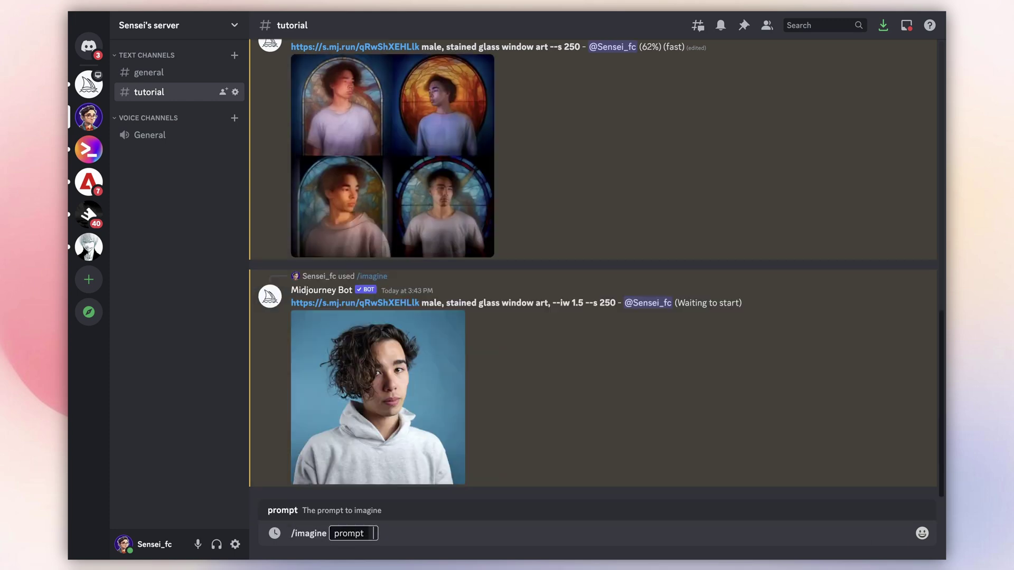
key("ctrl+v")
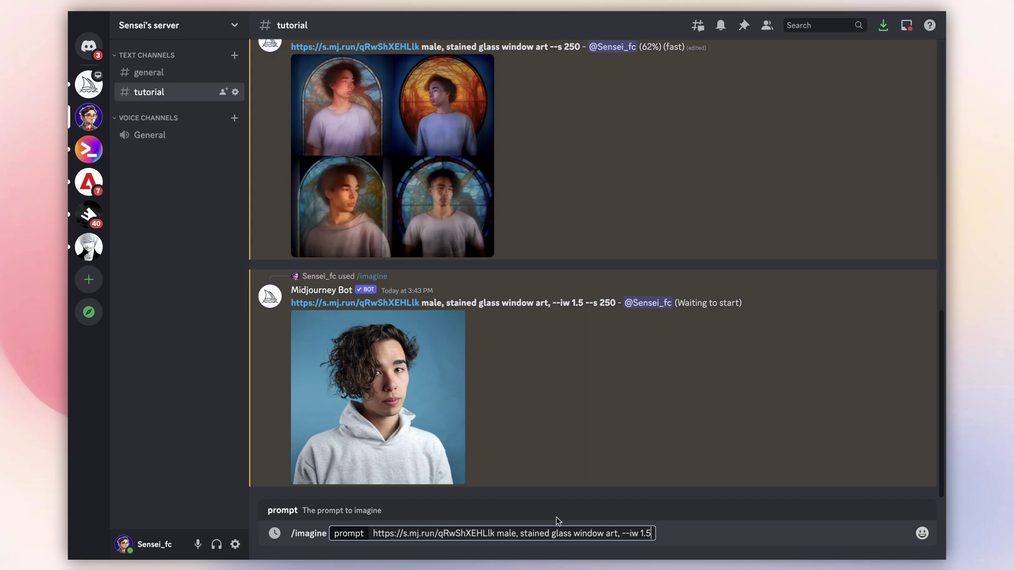
key("BackSpace")
key("BackSpace")
key("BackSpace")
type("0.5")
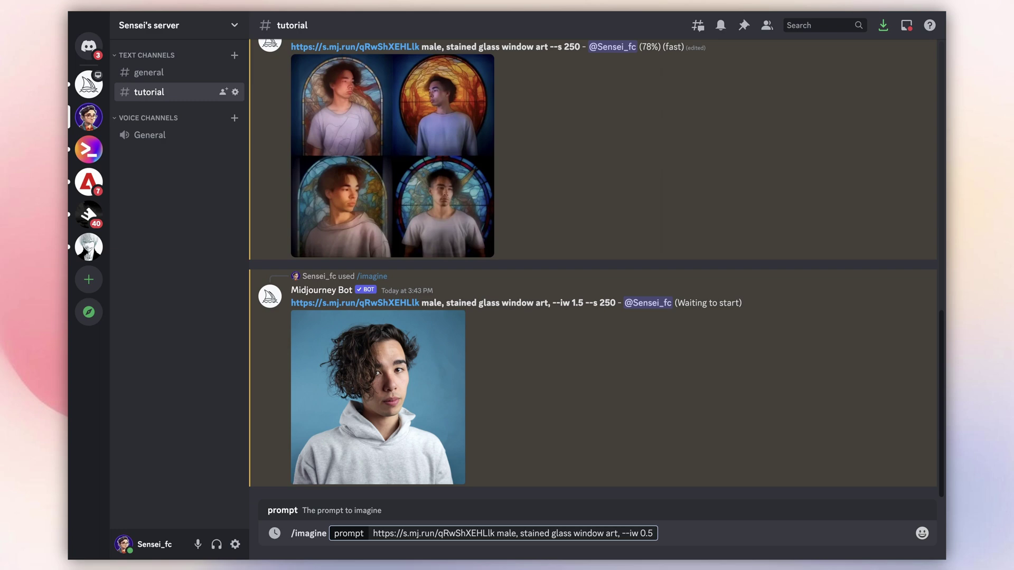
key("Return")
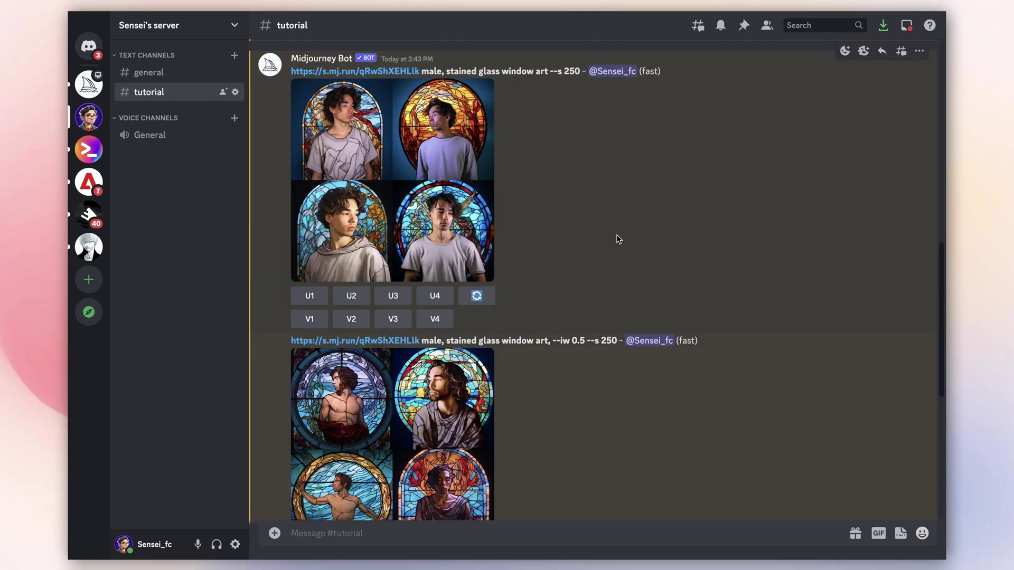
scroll(616, 234, "down", 4)
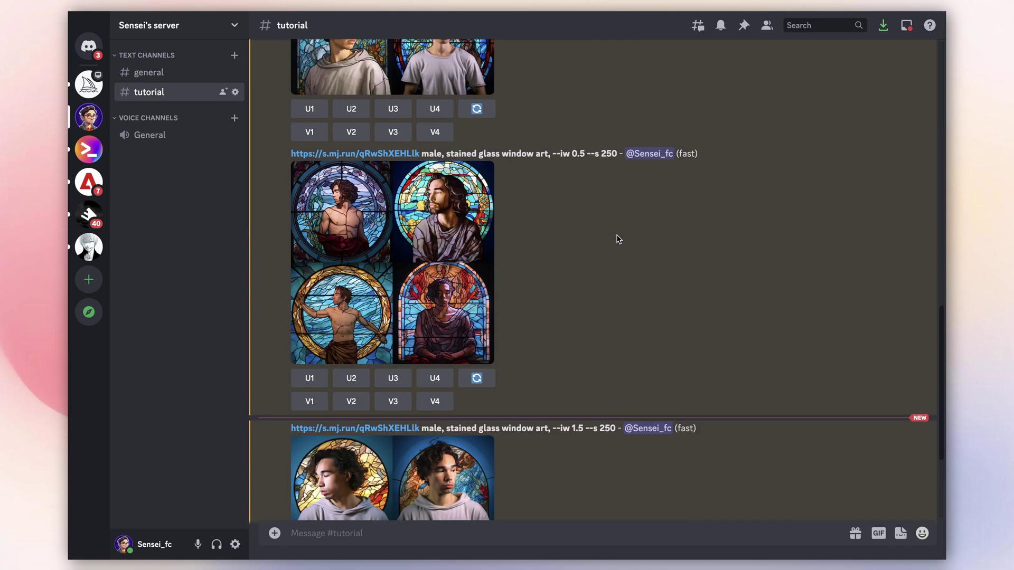
scroll(616, 235, "up", 1)
scroll(616, 235, "up", 3)
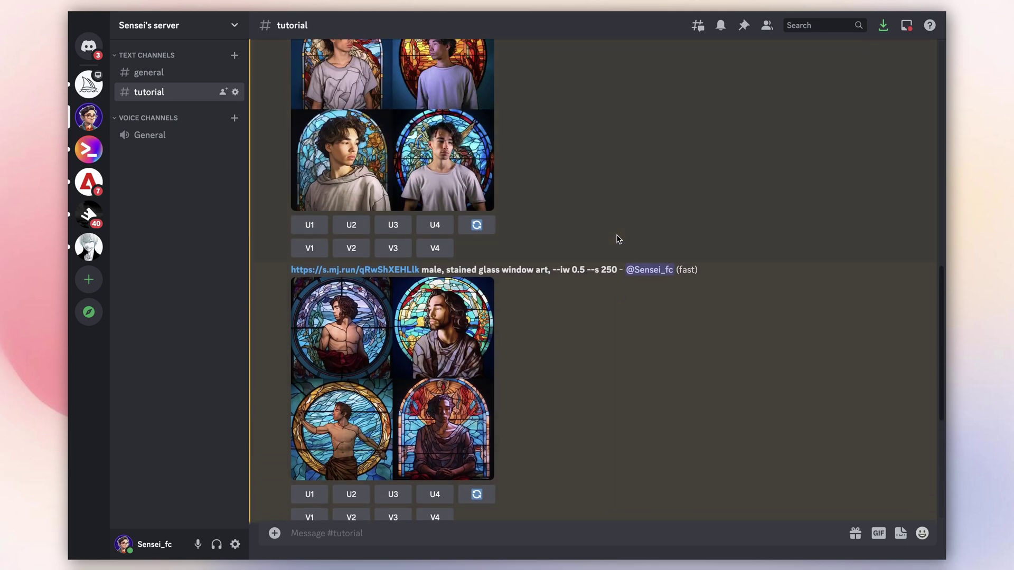
scroll(616, 235, "up", 3)
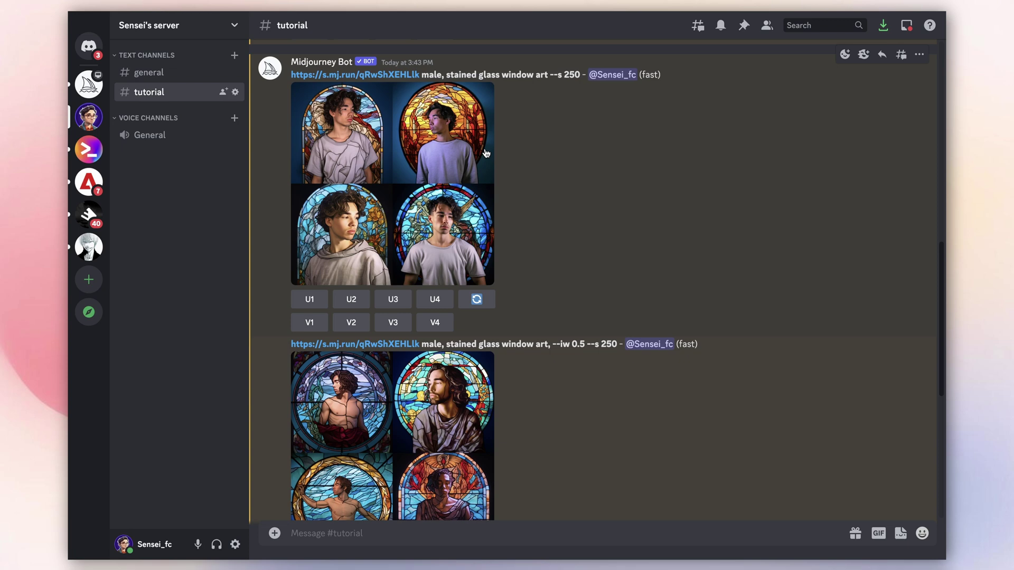
scroll(485, 153, "down", 5)
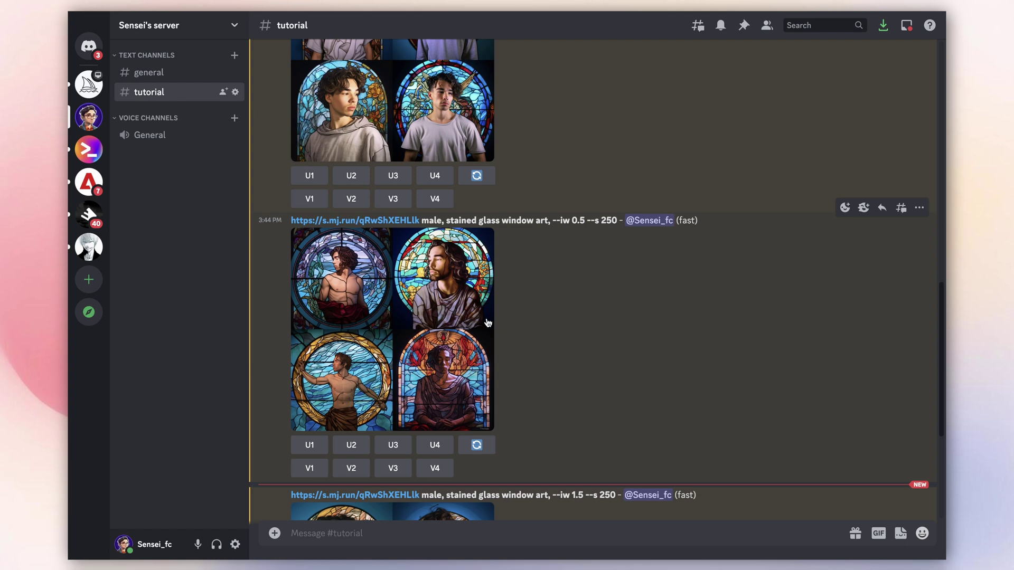
scroll(488, 324, "down", 3)
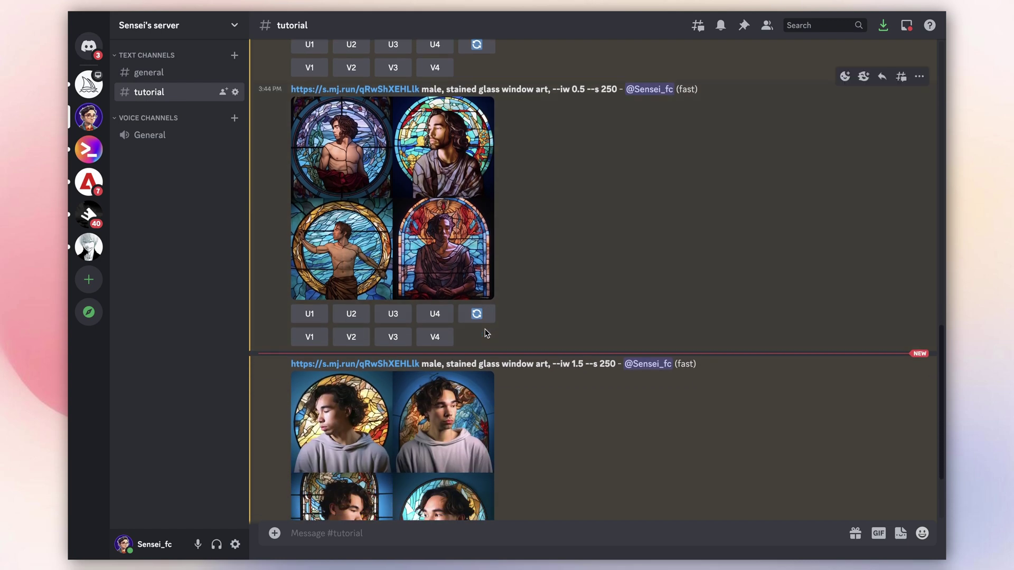
scroll(487, 334, "down", 2)
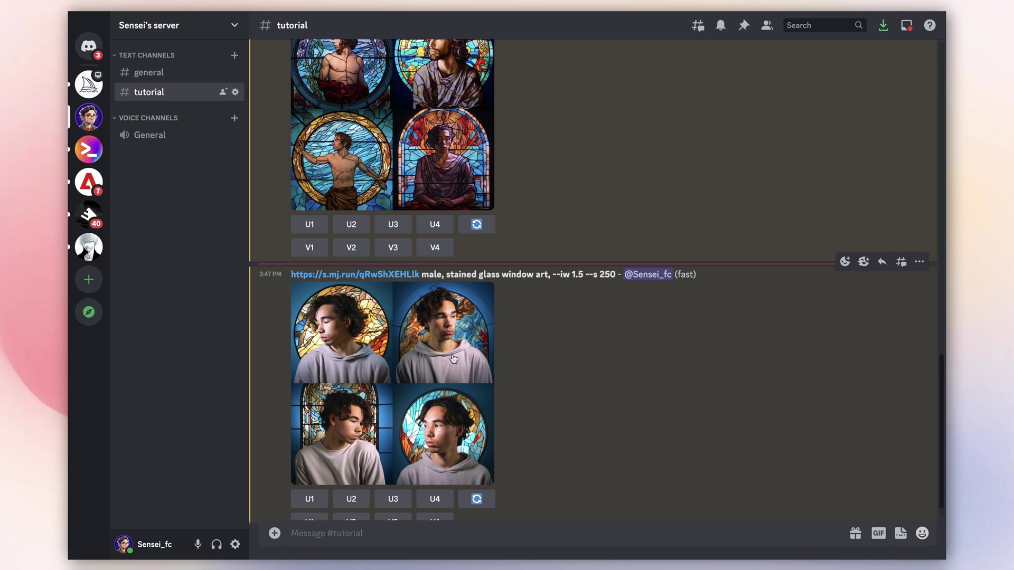
scroll(454, 362, "down", 1)
scroll(453, 359, "up", 2)
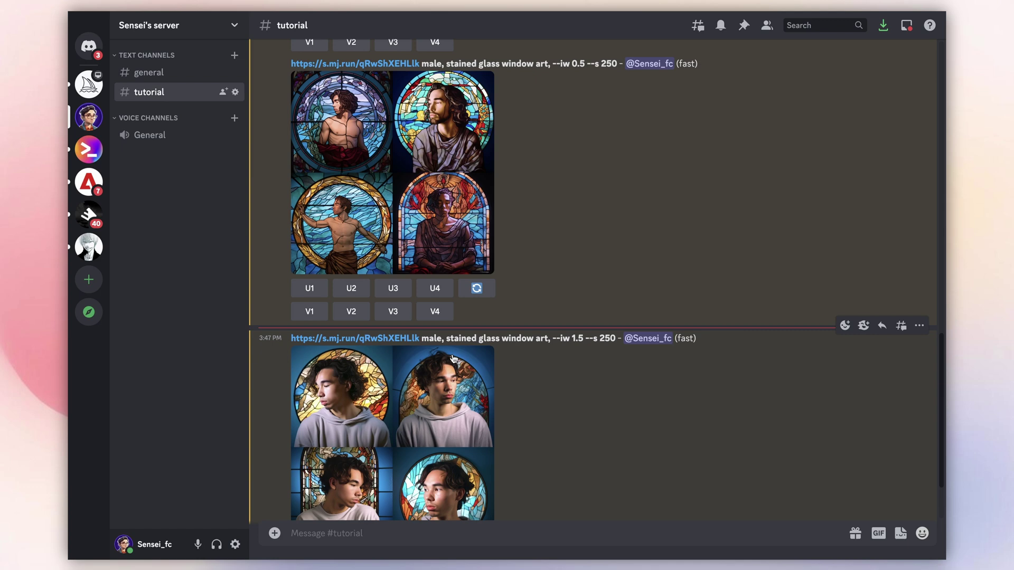
Step: Scroll back to the uploads and open the red-haired woman's photo with its options menu
scroll(454, 359, "up", 3)
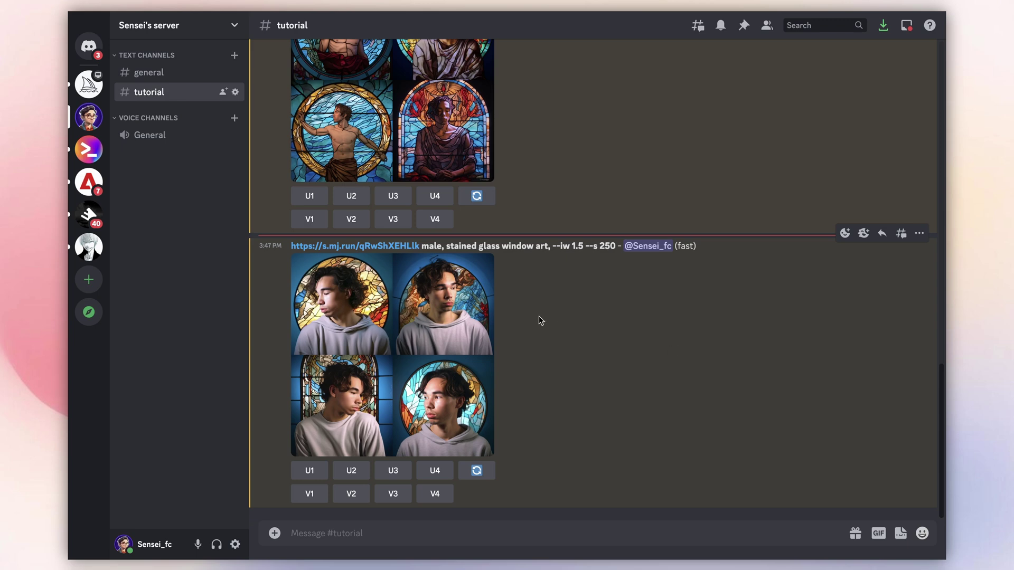
scroll(441, 252, "up", 3)
scroll(442, 253, "up", 5)
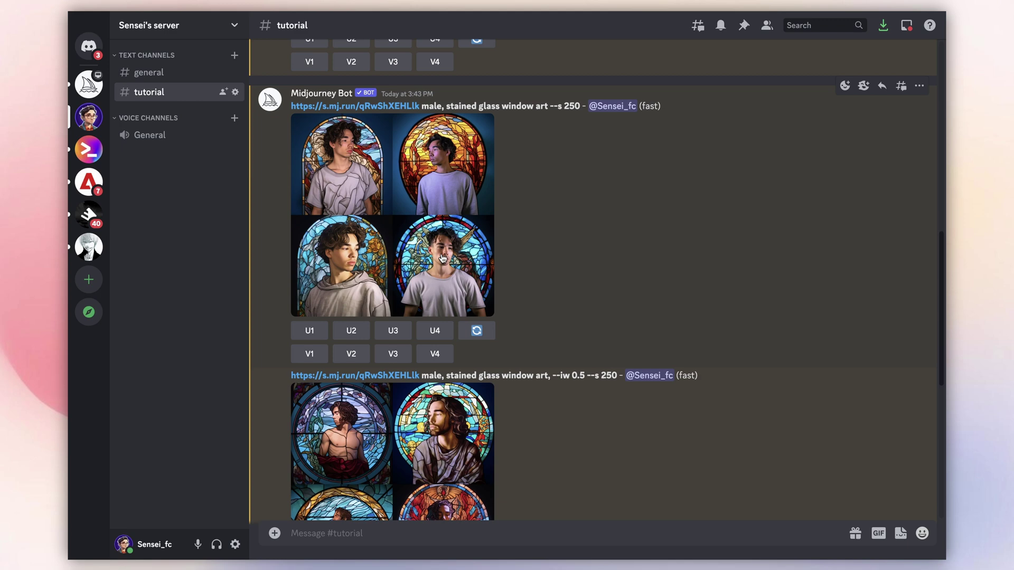
scroll(470, 350, "down", 2)
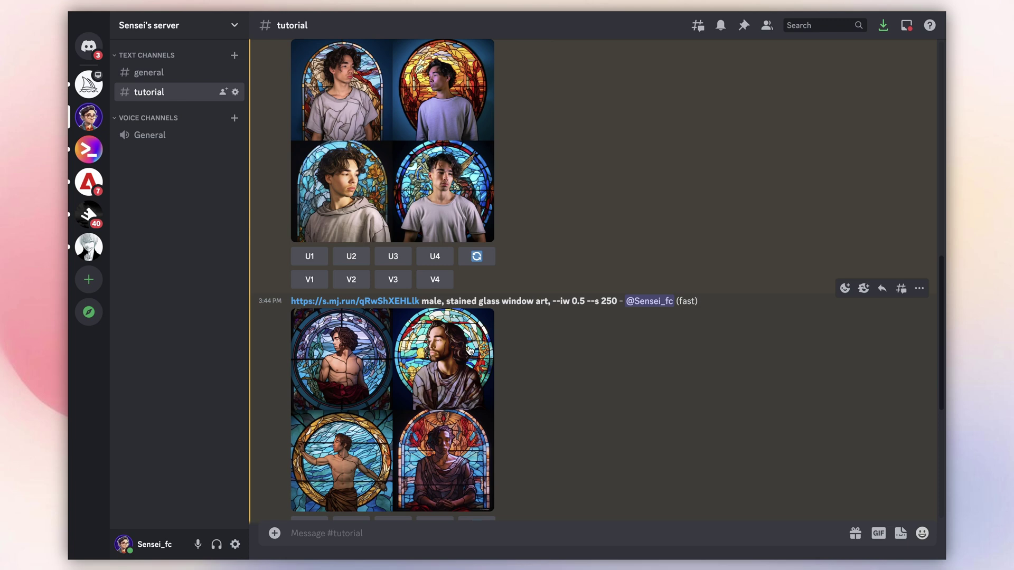
scroll(470, 350, "up", 2)
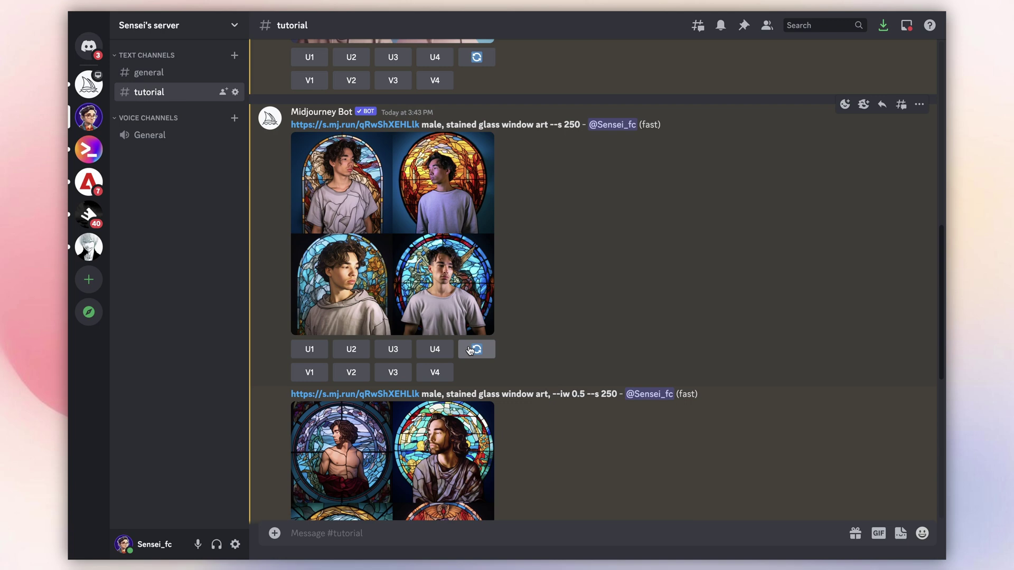
scroll(470, 350, "down", 2)
scroll(470, 350, "up", 6)
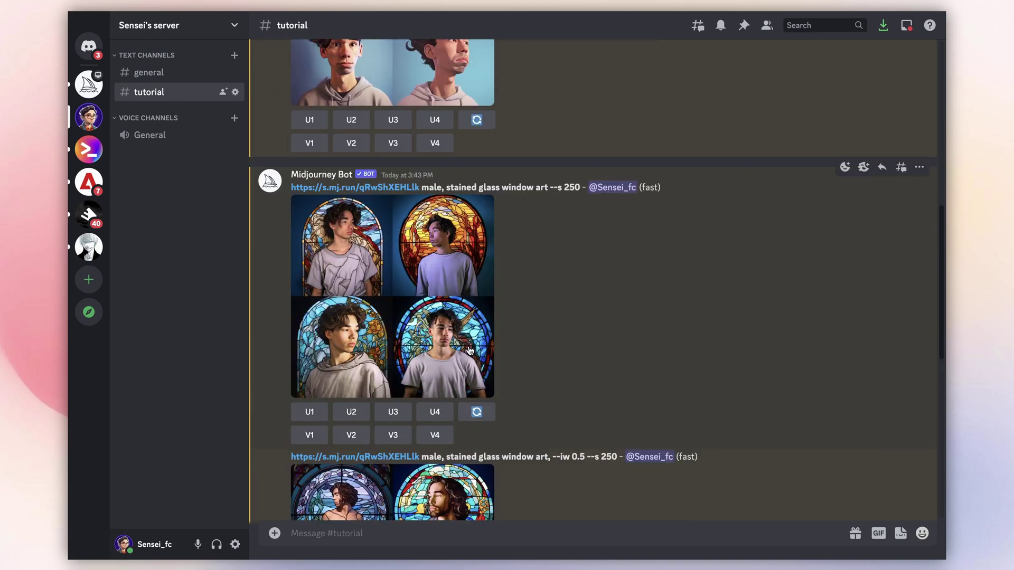
scroll(469, 350, "up", 3)
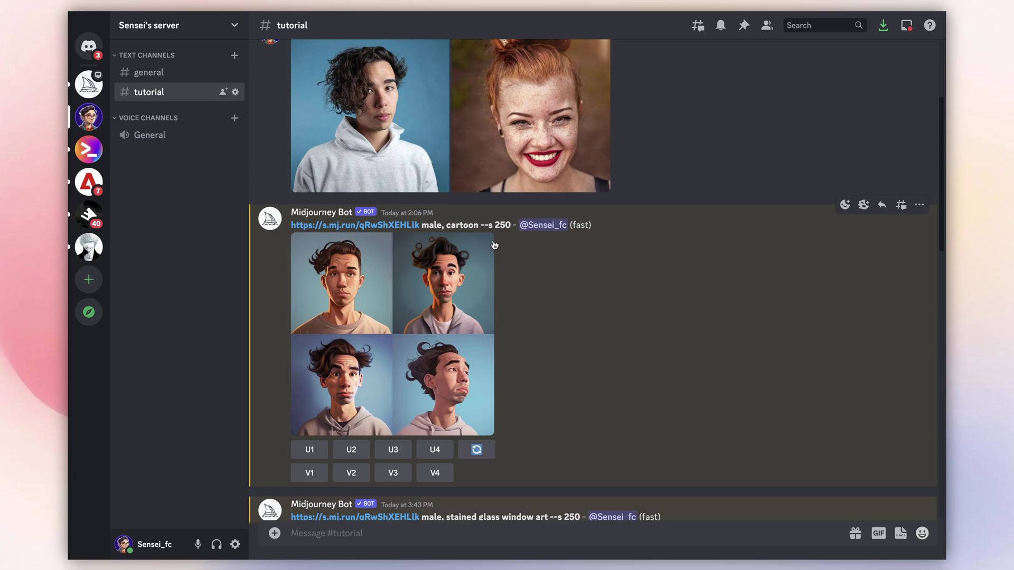
scroll(540, 99, "up", 1)
left_click(539, 96)
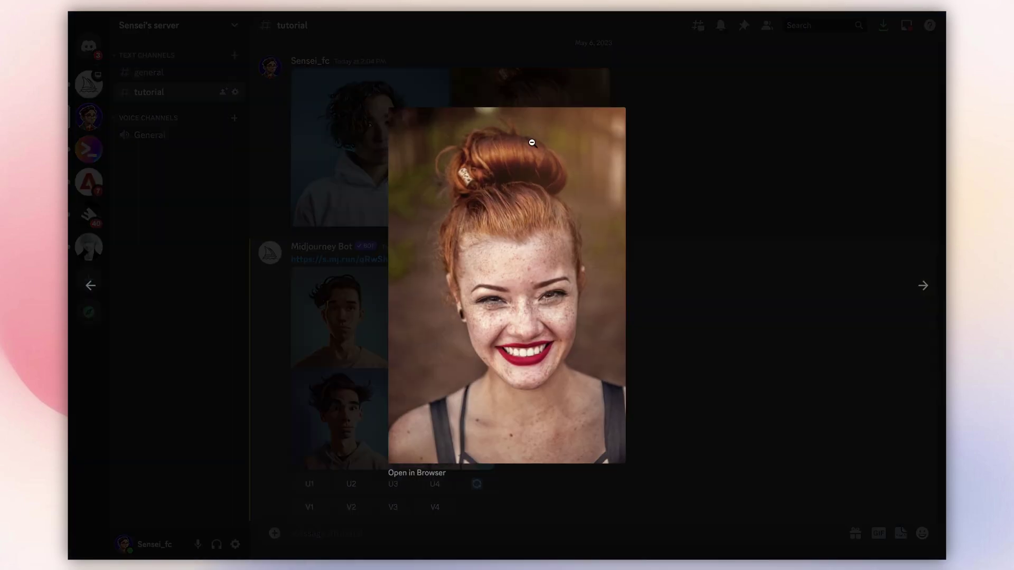
right_click(524, 232)
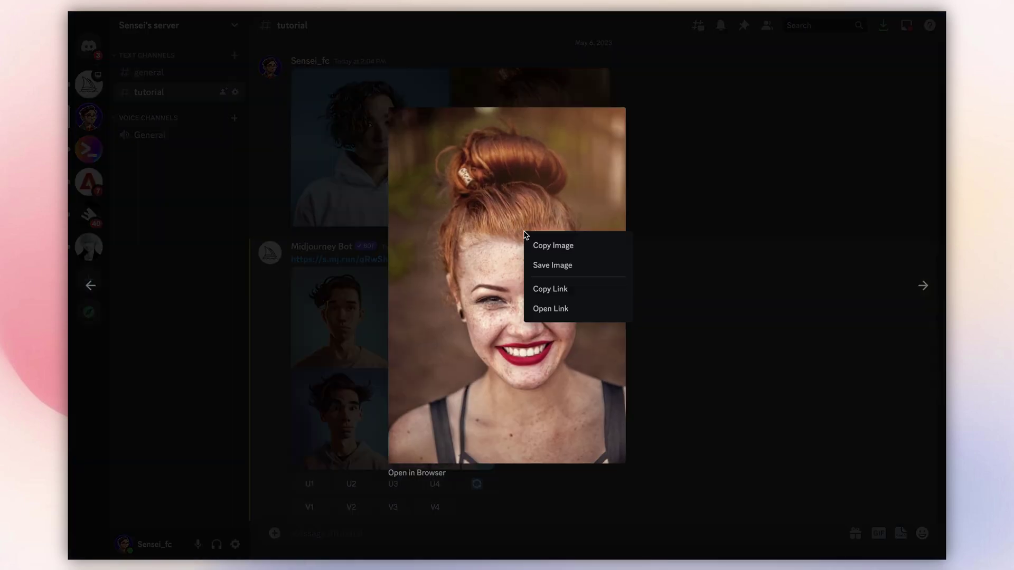
Step: Copy the woman's photo link and run /imagine with 'female, pixar style'
left_click(555, 289)
left_click(684, 202)
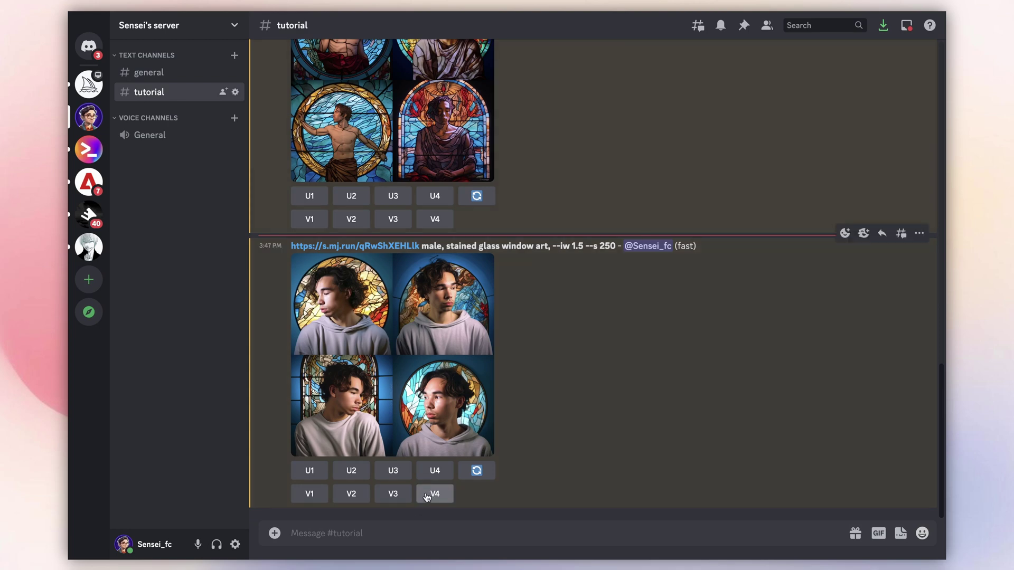
type("/")
key("Return")
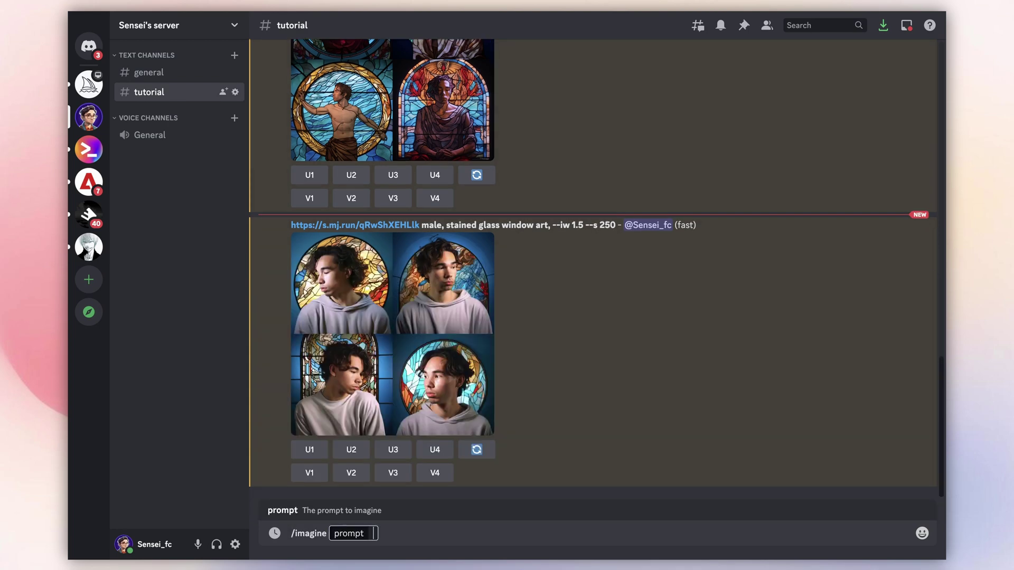
key("super+v")
type("female")
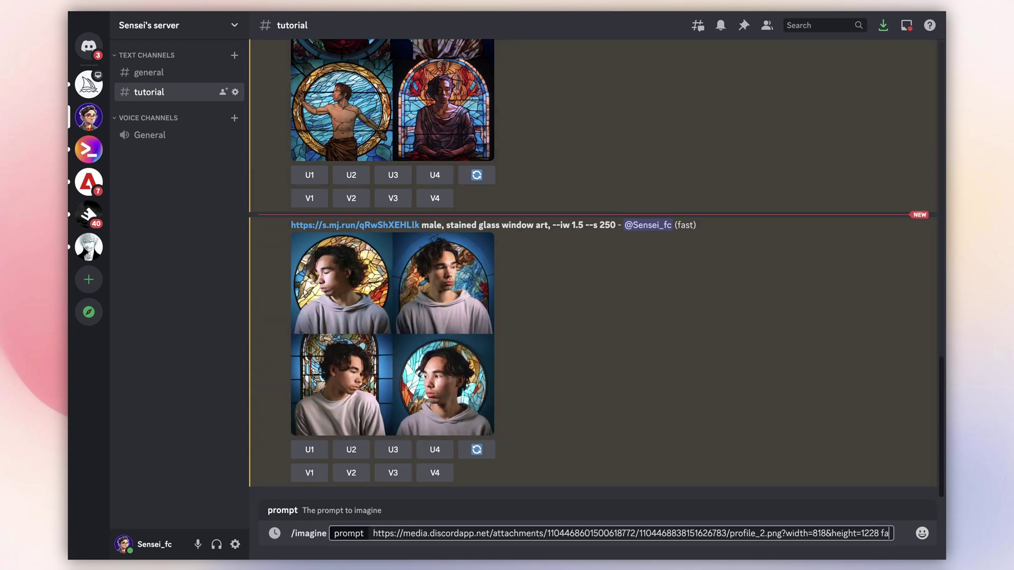
type(", ")
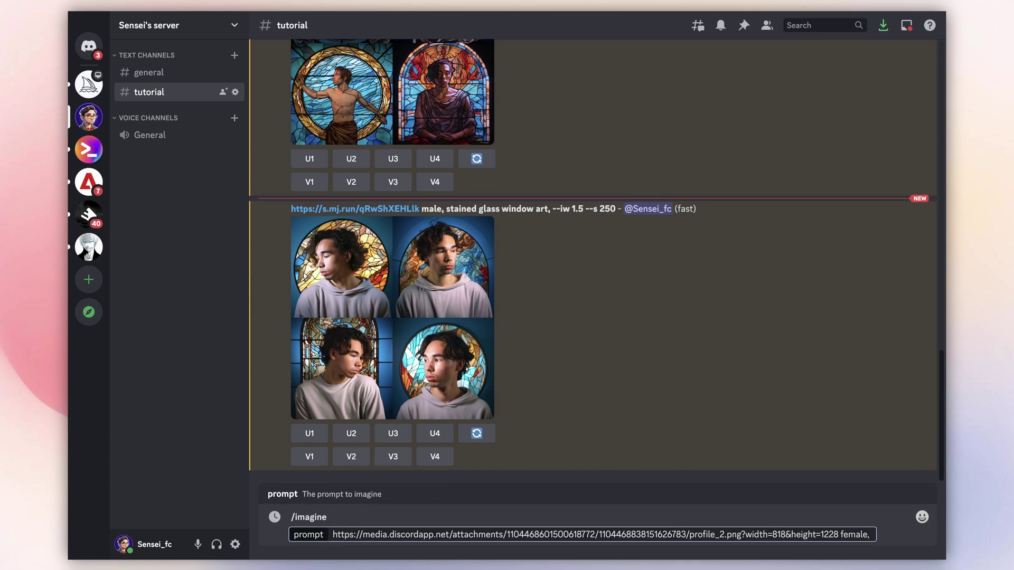
type("pixar style")
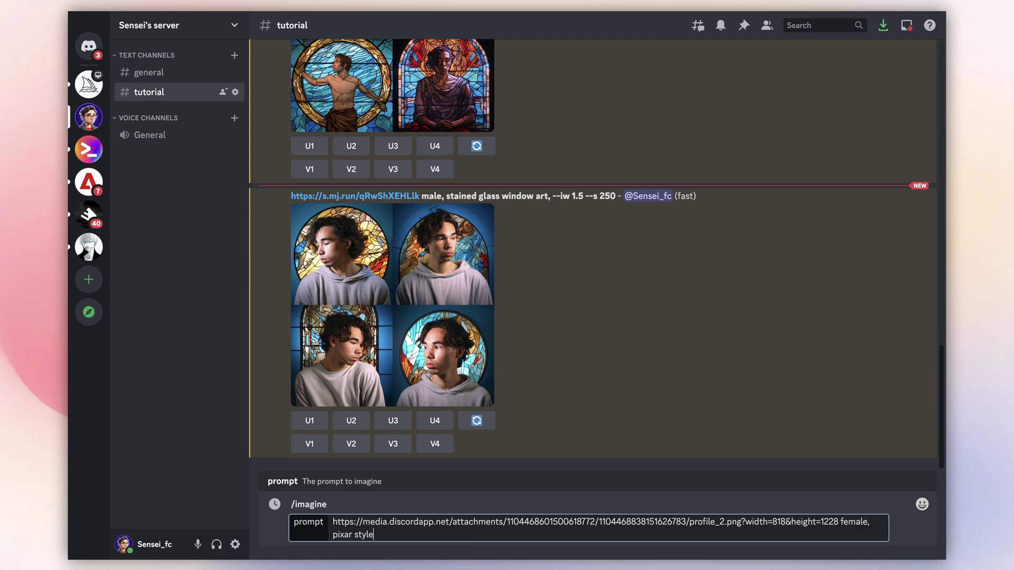
key("Return")
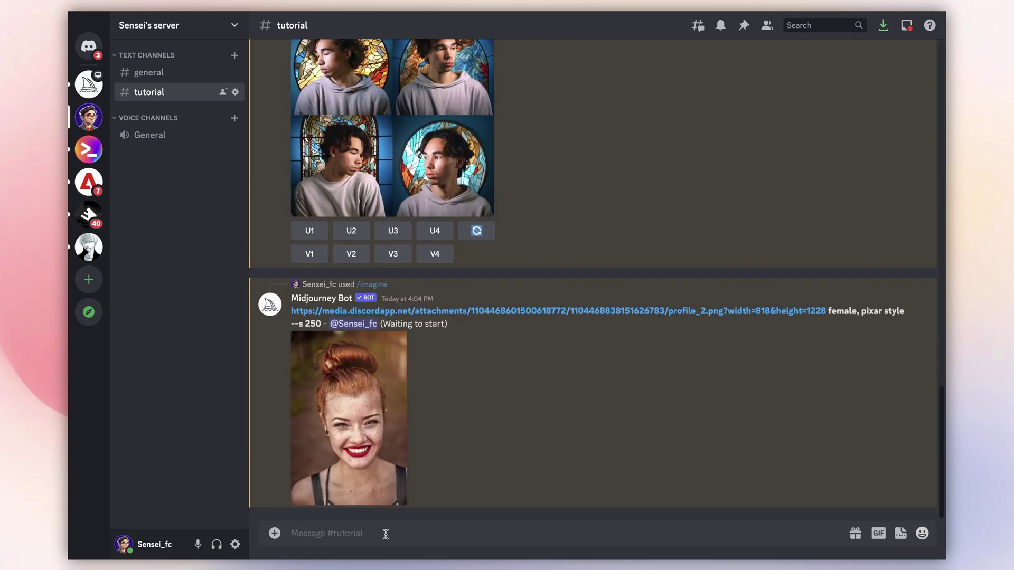
Step: Run /imagine again with the same link and 'female, anime style'
type("/")
key("Return")
key("ctrl+v")
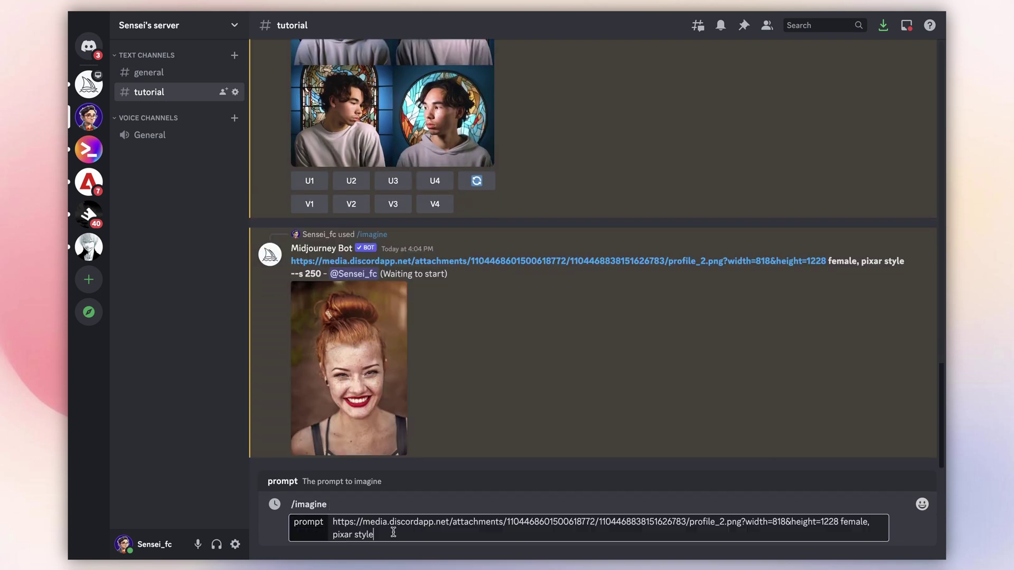
key("BackSpace")
key("BackSpace")
key("BackSpace")
key("BackSpace")
key("BackSpace")
key("BackSpace")
key("BackSpace")
key("BackSpace")
key("BackSpace")
key("BackSpace")
key("BackSpace")
type("anime style")
key("Return")
Step: Send another /imagine job with the prompt 'female, painting'
type("/")
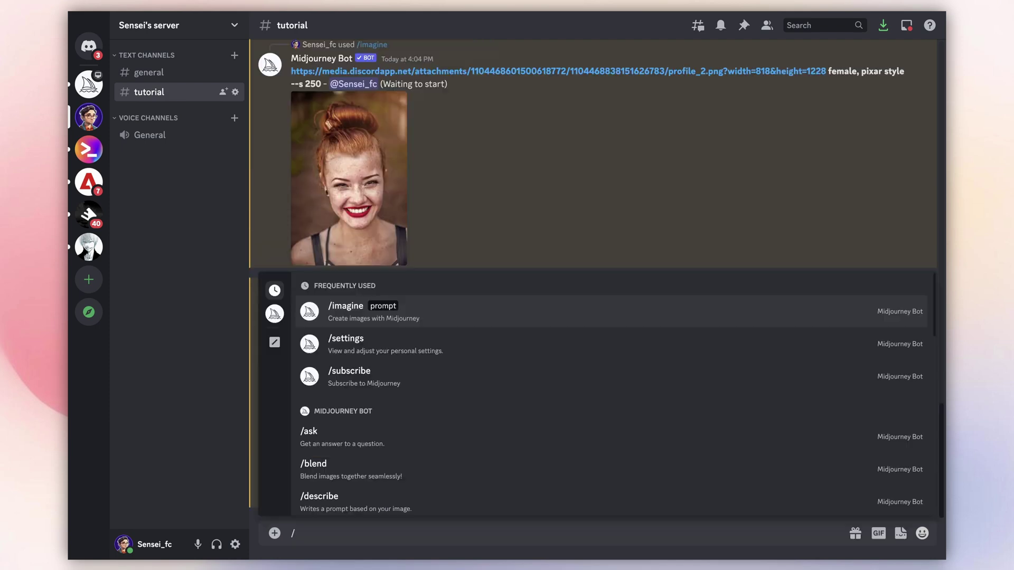
key("Return")
key("super+v")
key("BackSpace")
key("BackSpace")
key("BackSpace")
key("BackSpace")
key("BackSpace")
key("BackSpace")
key("BackSpace")
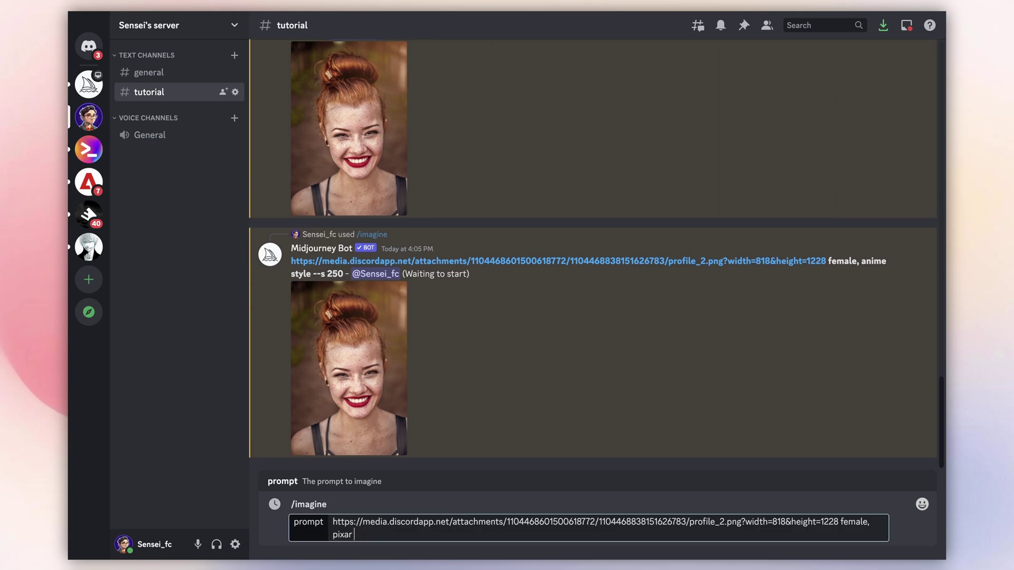
key("BackSpace")
key("BackSpace")
key("BackSpace")
type("ain")
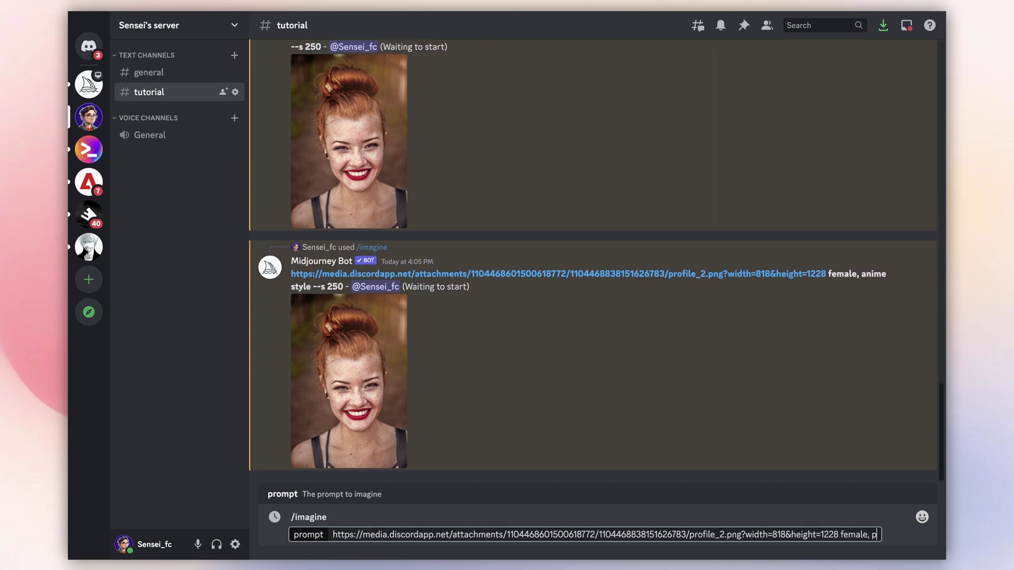
type("ting")
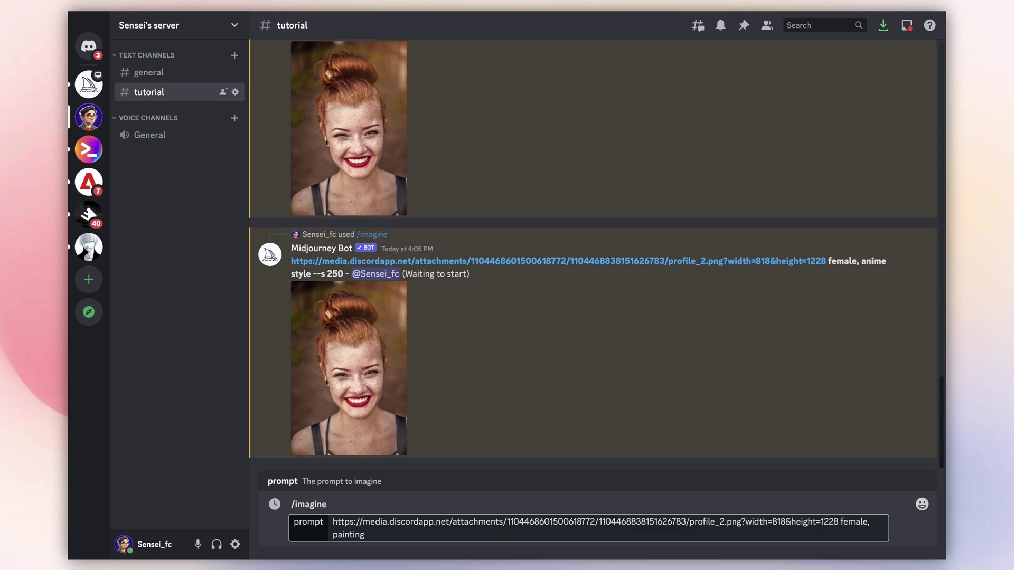
key("Return")
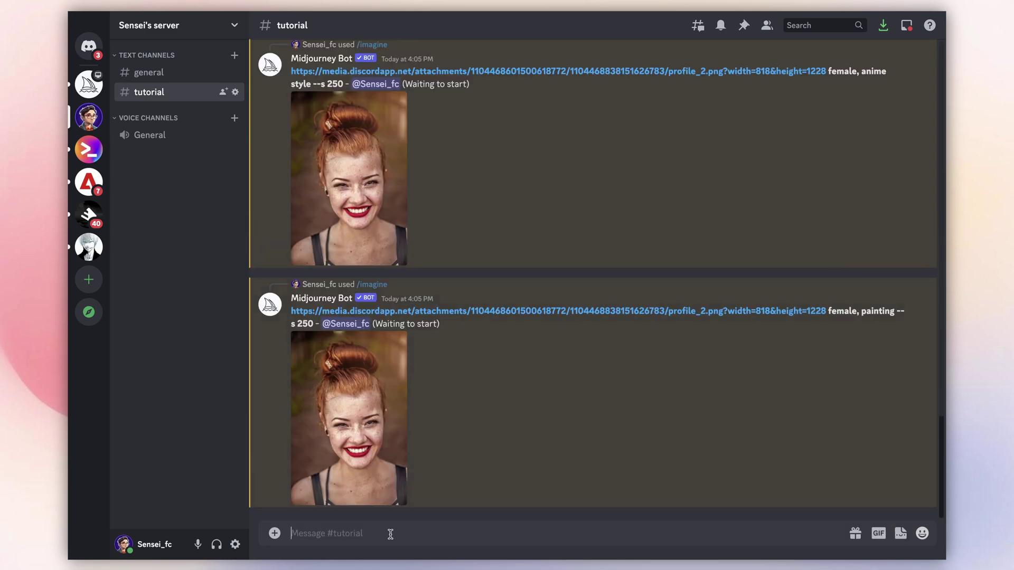
Step: Send a further job with the prompt 'female, cyberpunk'
key("super+z")
key("BackSpace")
key("BackSpace")
key("BackSpace")
key("BackSpace")
key("BackSpace")
key("BackSpace")
key("BackSpace")
key("BackSpace")
key("BackSpace")
key("BackSpace")
key("BackSpace")
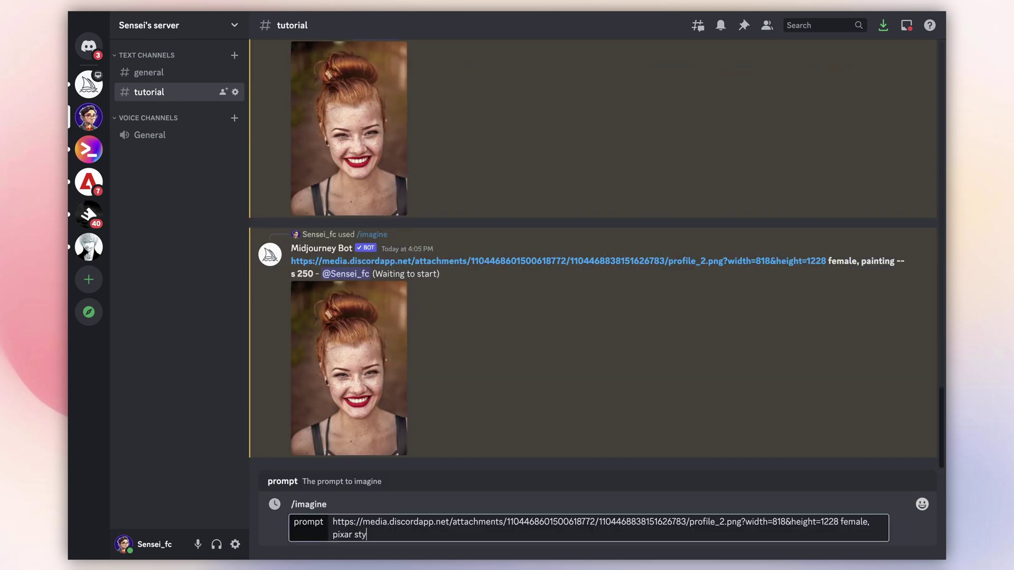
type("cyberpunk")
key("Return")
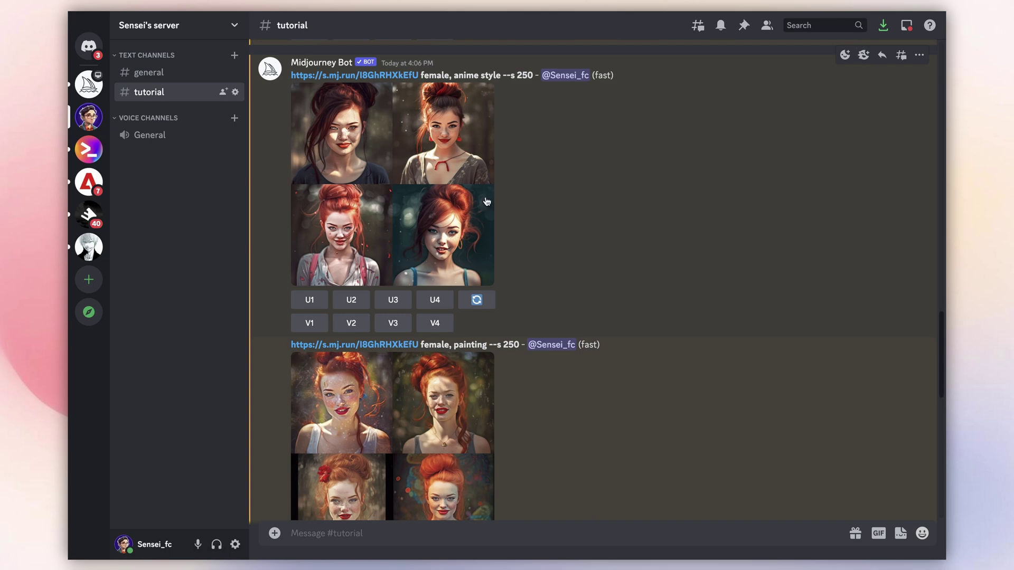
Step: Preview the finished anime style and pixar style grids enlarged
left_click(458, 178)
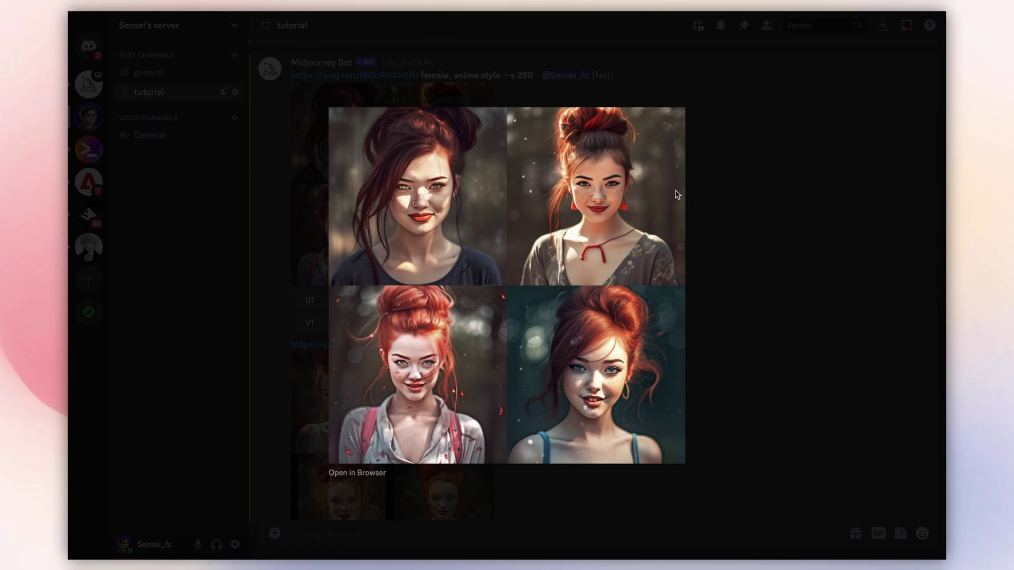
left_click(748, 200)
scroll(581, 235, "down", 10)
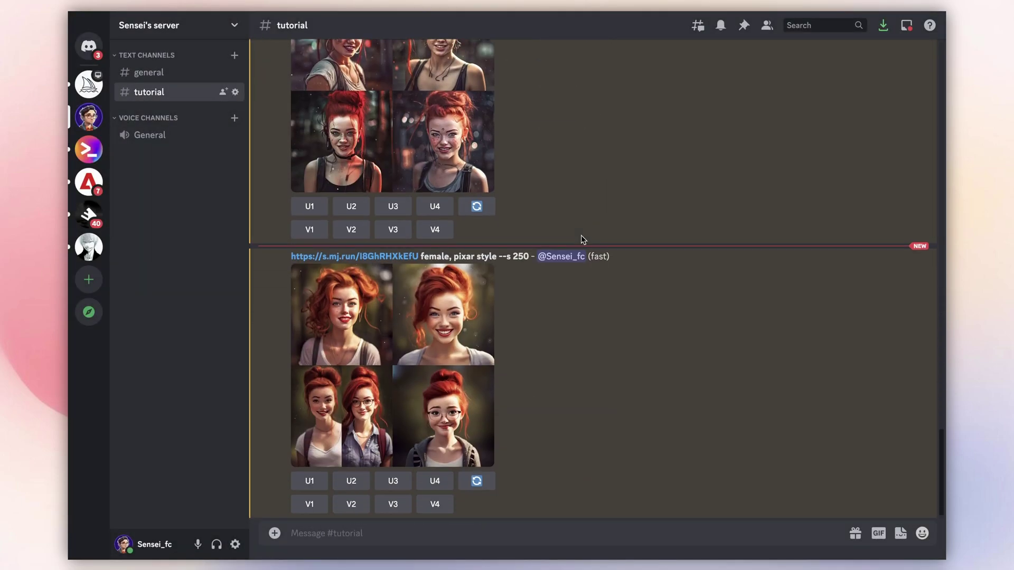
left_click(434, 332)
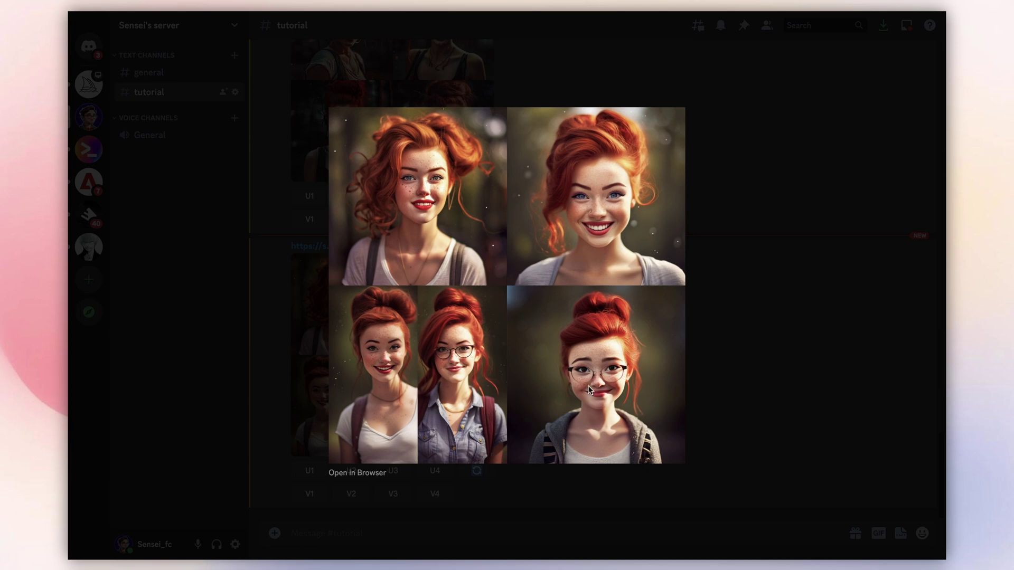
left_click(724, 316)
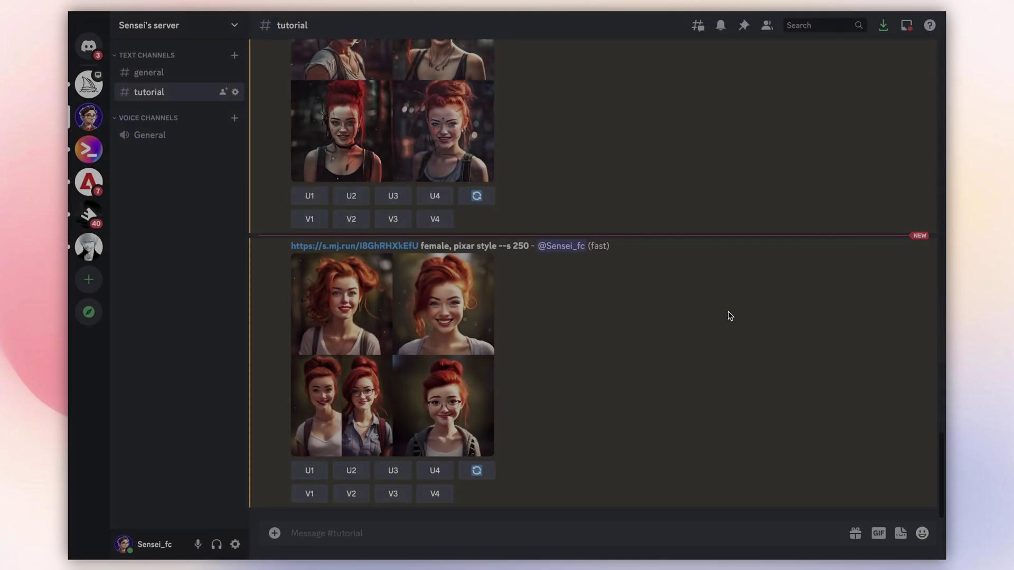
Step: Preview the finished cyberpunk and painting grids enlarged
scroll(476, 301, "up", 5)
left_click(474, 300)
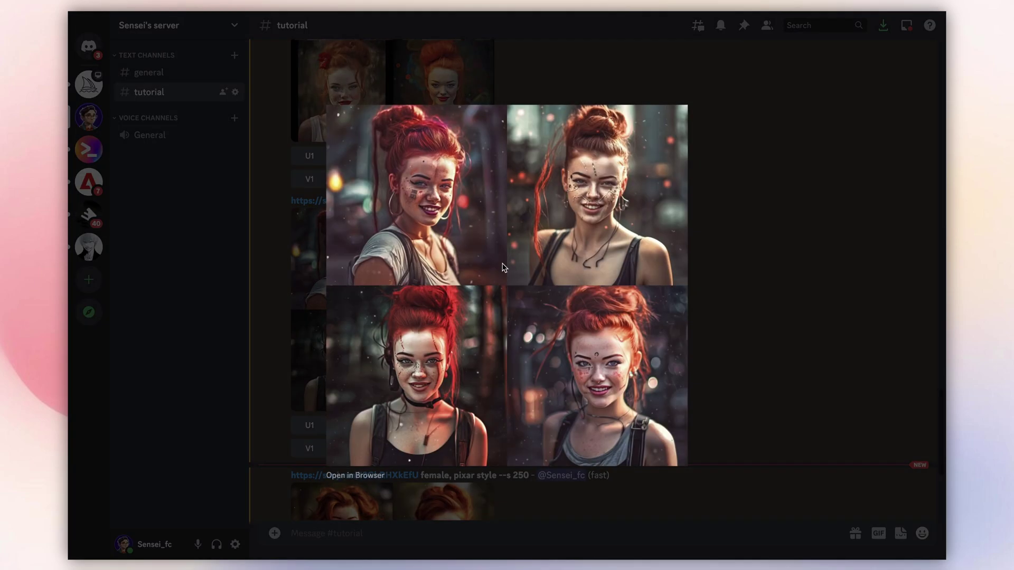
left_click(771, 183)
scroll(559, 267, "up", 3)
left_click(476, 211)
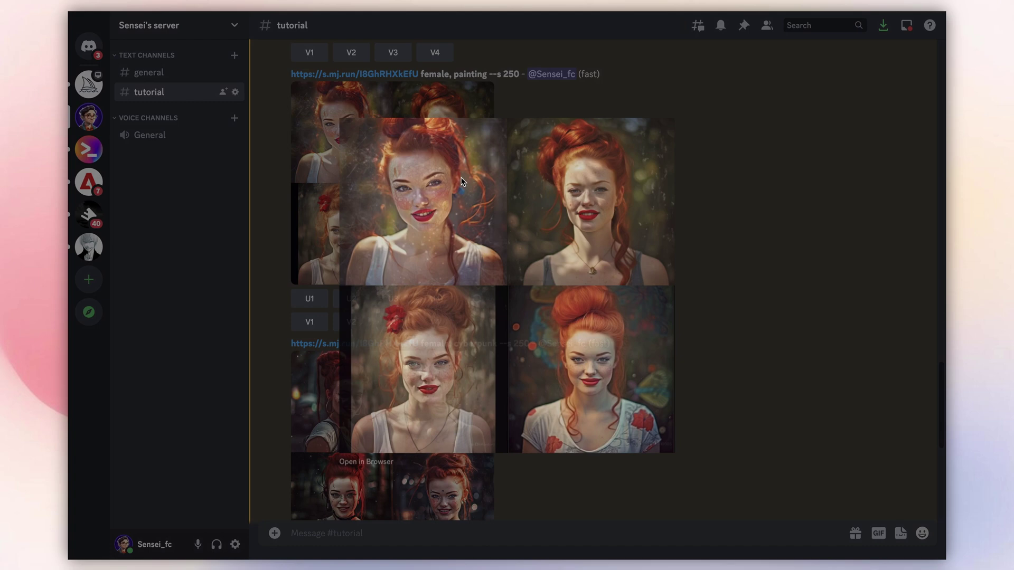
left_click(754, 198)
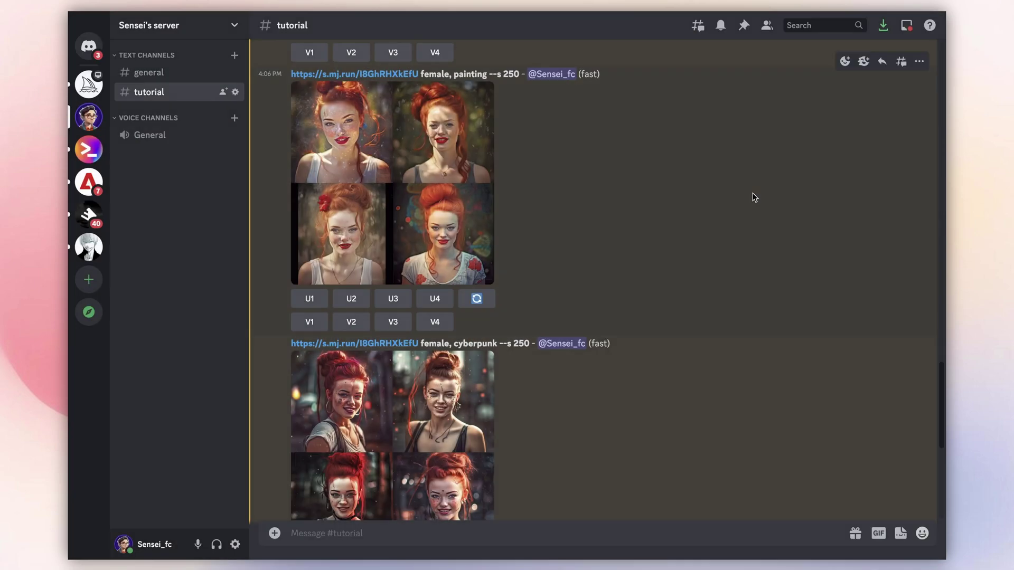
scroll(616, 197, "up", 1)
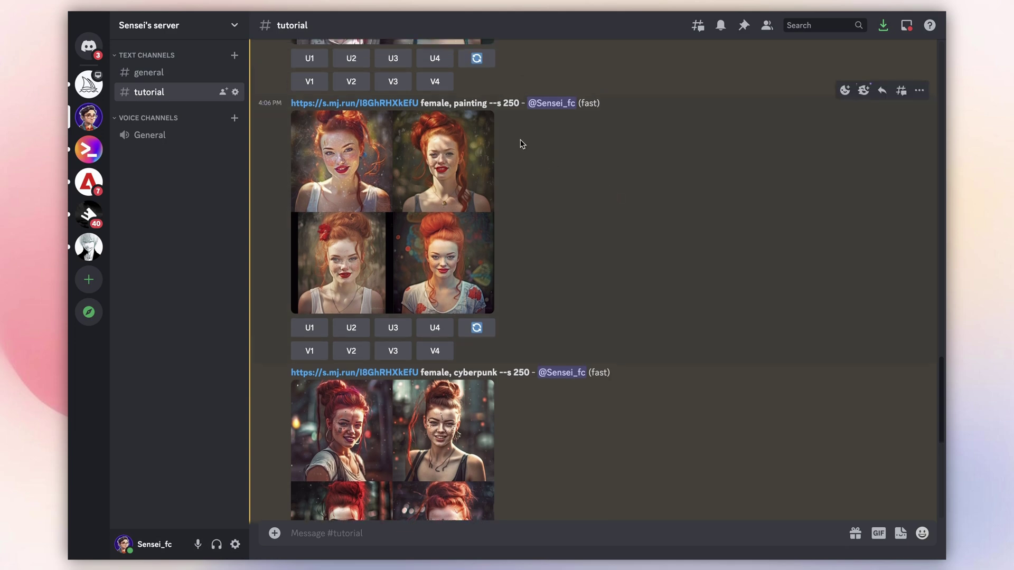
scroll(521, 143, "down", 1)
Step: Resend the 'female, painting' prompt with ', --iw 0.5' appended
left_click_drag(487, 96, 282, 99)
key("ctrl+c")
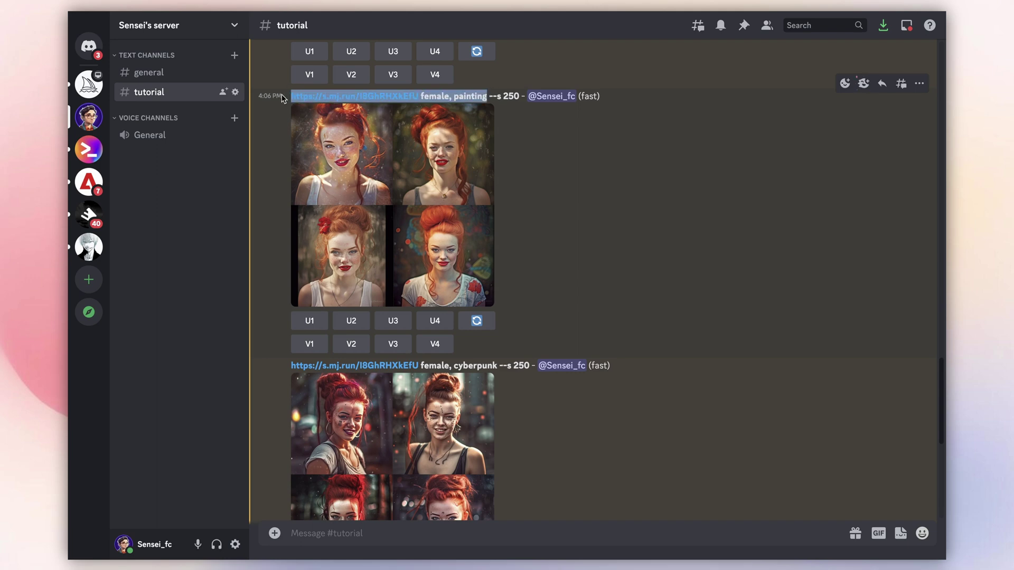
left_click(403, 534)
type("/")
key("Return")
key("ctrl+v")
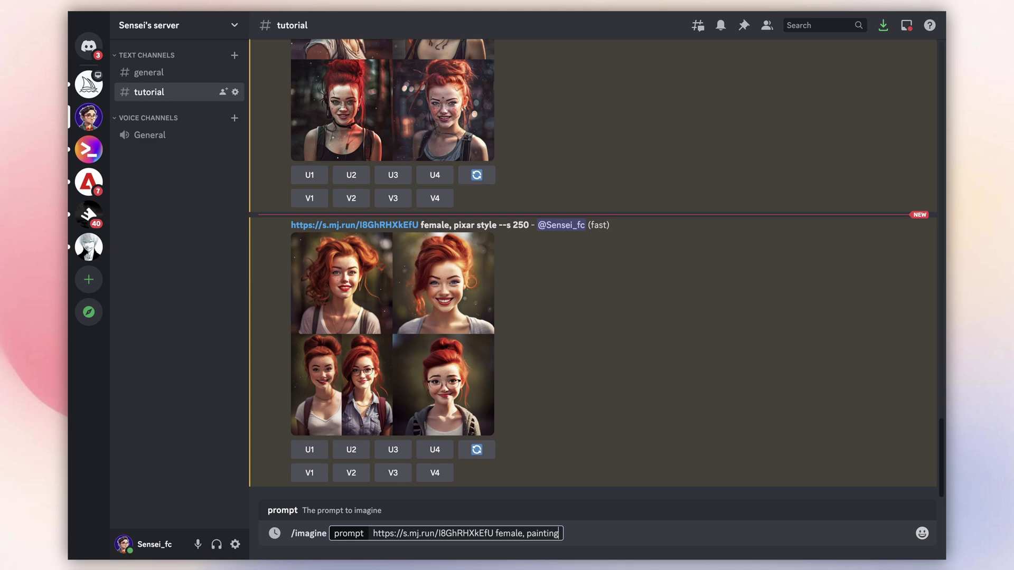
type(", --iw 0.5")
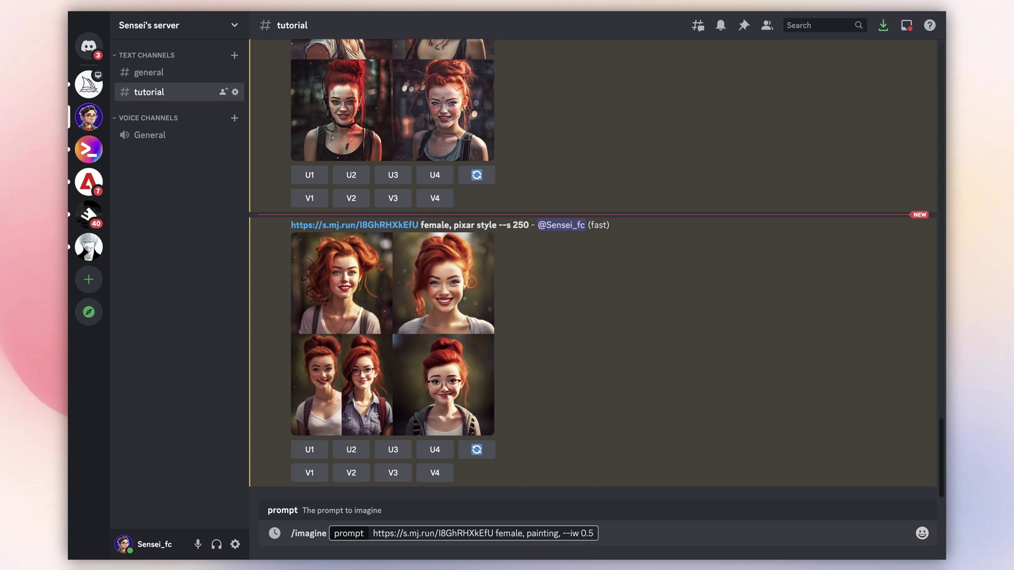
key("Return")
Step: Copy the cyberpunk prompt and paste it into a new /imagine command
scroll(548, 387, "up", 10)
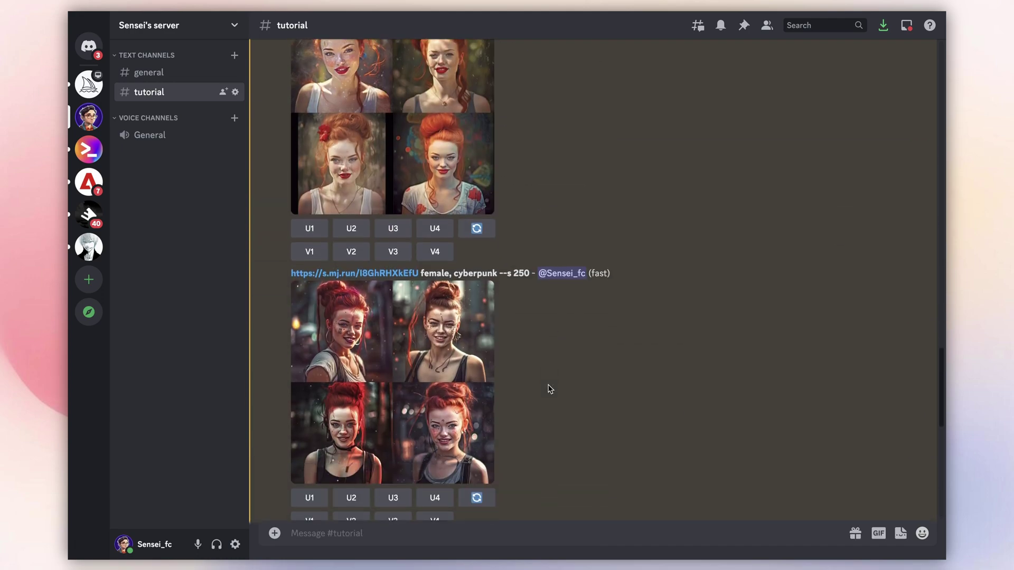
left_click_drag(497, 268, 309, 265)
key("ctrl+c")
type("/imagine prompt")
key("ctrl+v")
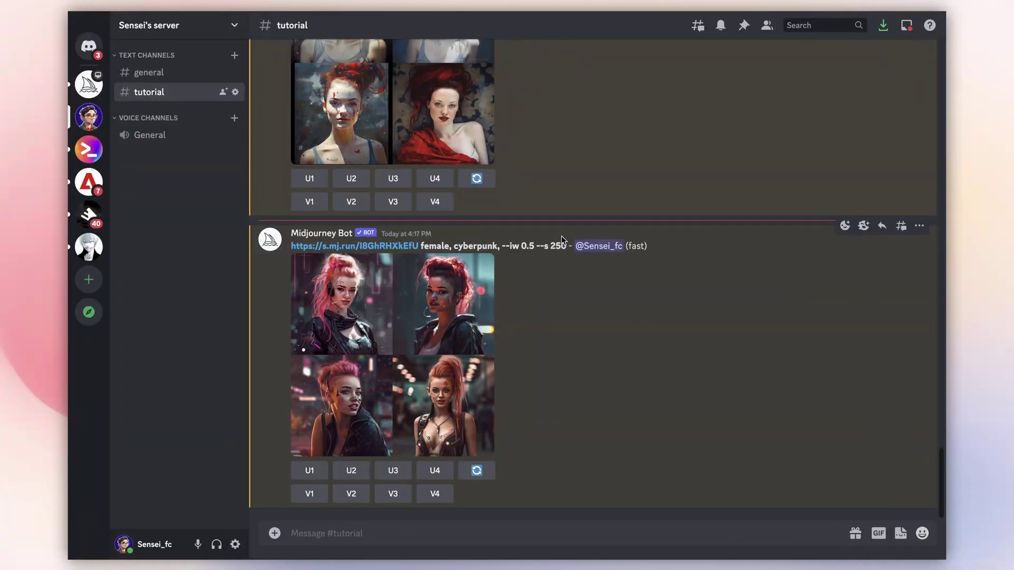
scroll(562, 239, "up", 3)
left_click(455, 232)
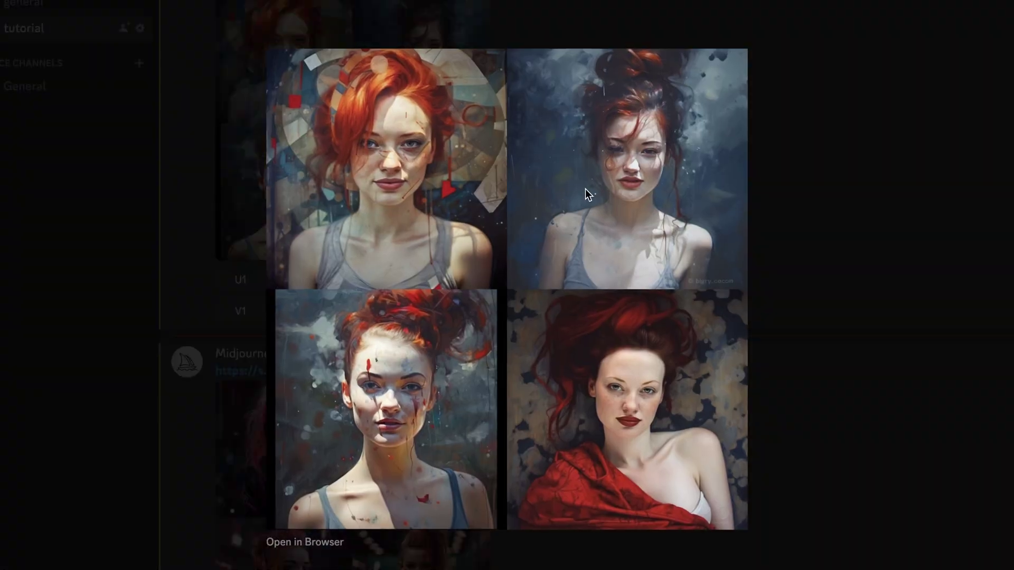
left_click(797, 147)
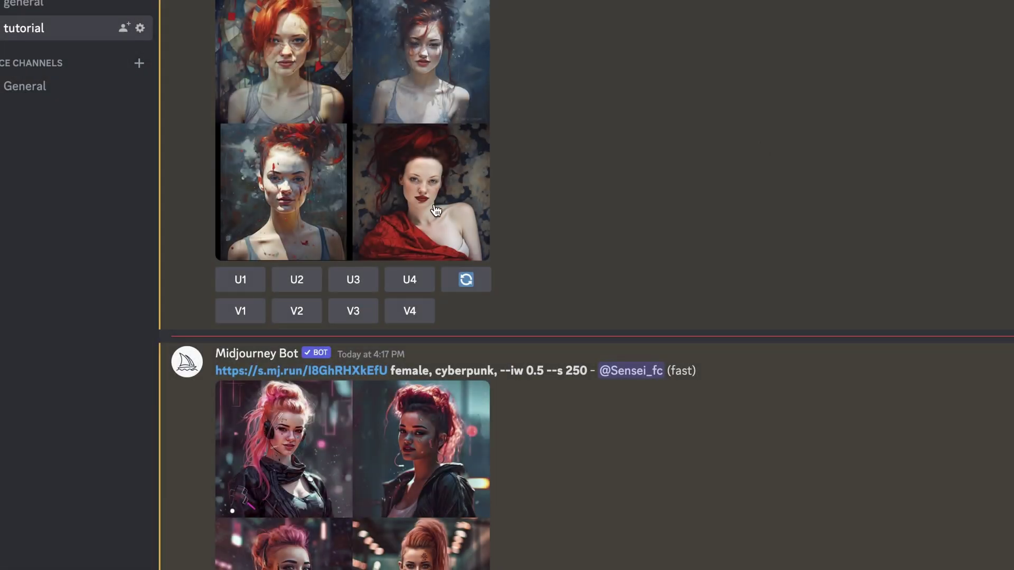
scroll(452, 370, "down", 3)
left_click(442, 398)
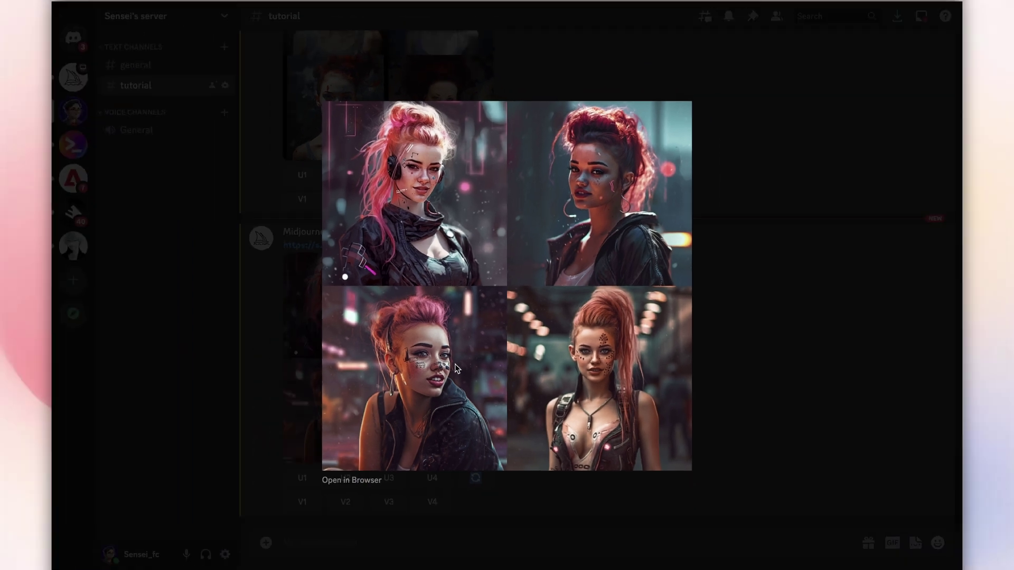
left_click(842, 113)
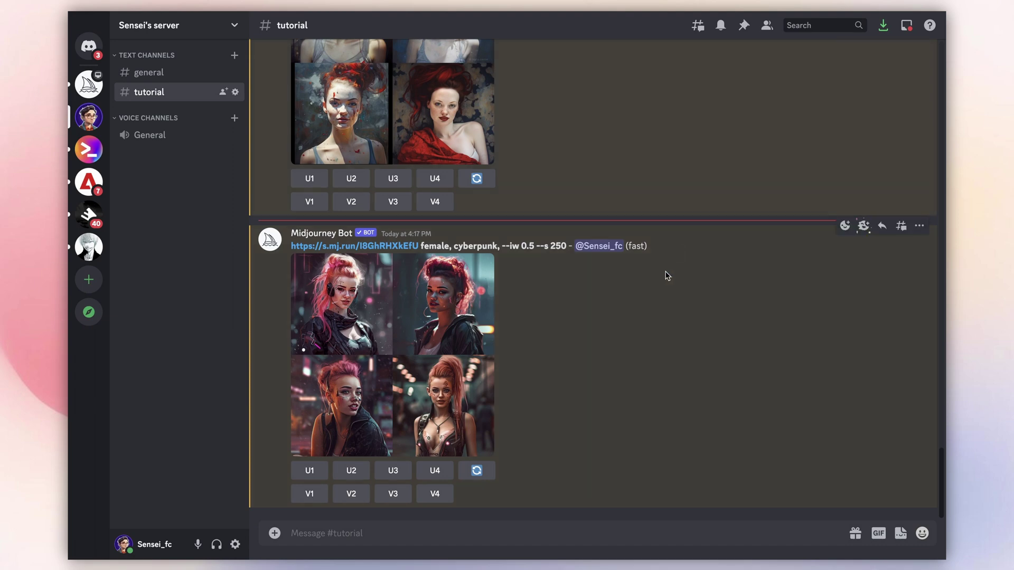
scroll(666, 274, "up", 2)
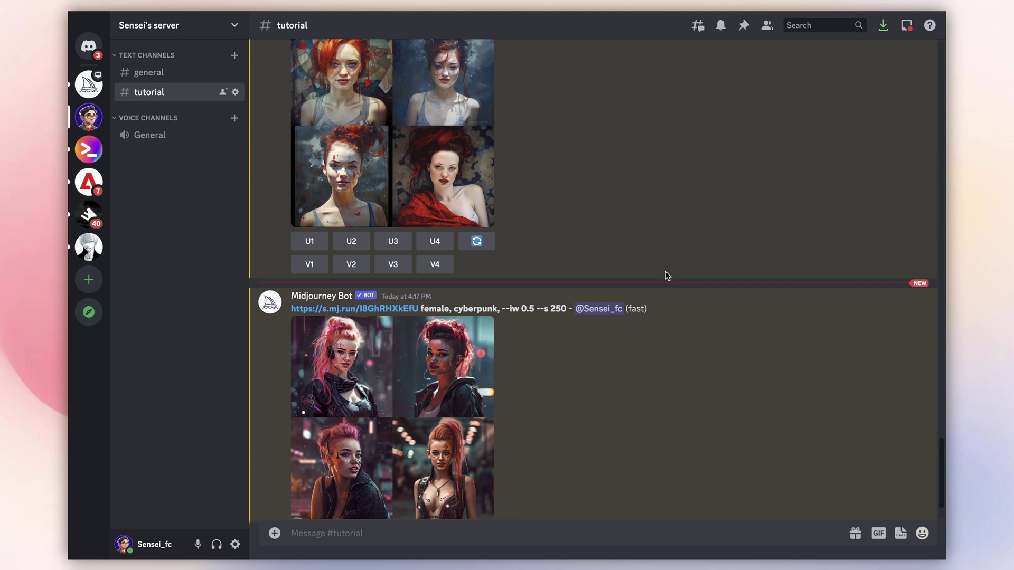
scroll(618, 427, "down", 2)
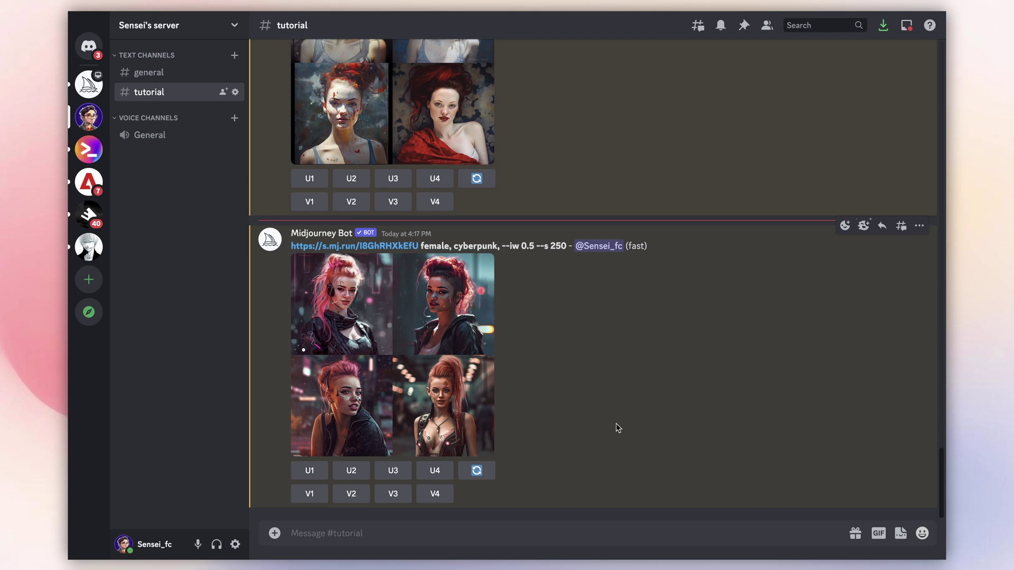
Step: Run /imagine with the photo link and 'female, in the style of Patrick Nagel --s 250'
type("/imagine")
key("Tab")
key("super+v")
type("female, cyber")
key("BackSpace")
key("BackSpace")
key("BackSpace")
key("BackSpace")
key("BackSpace")
type("in the styl")
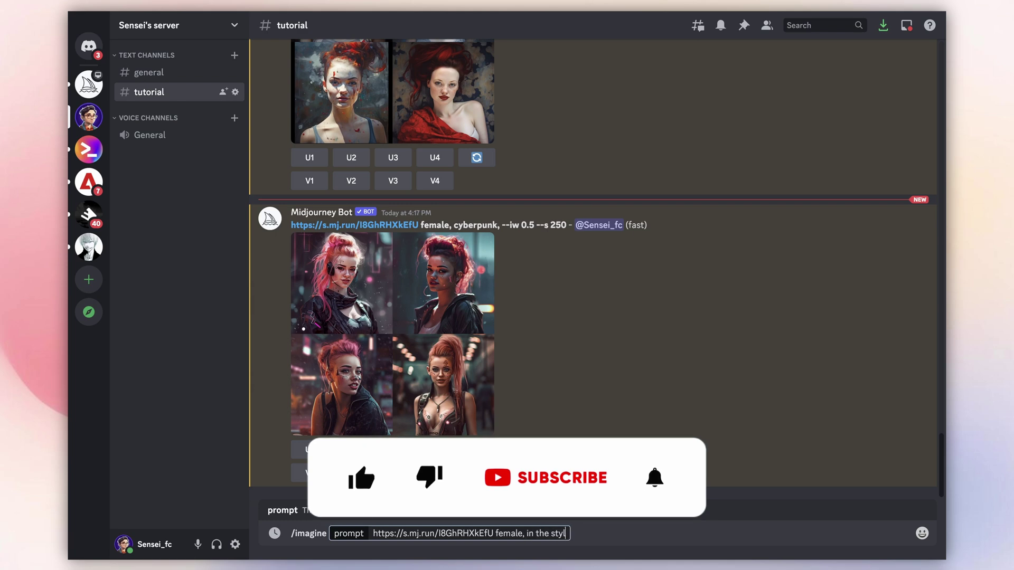
type("e of Patrick Nagel --s 250")
key("Return")
Step: Run /imagine with 'female, in the style of Tamer Hanuka and James Gunn --s 250'
type("/imagine")
key("Tab")
key("super+v")
type("female, cyberpunk")
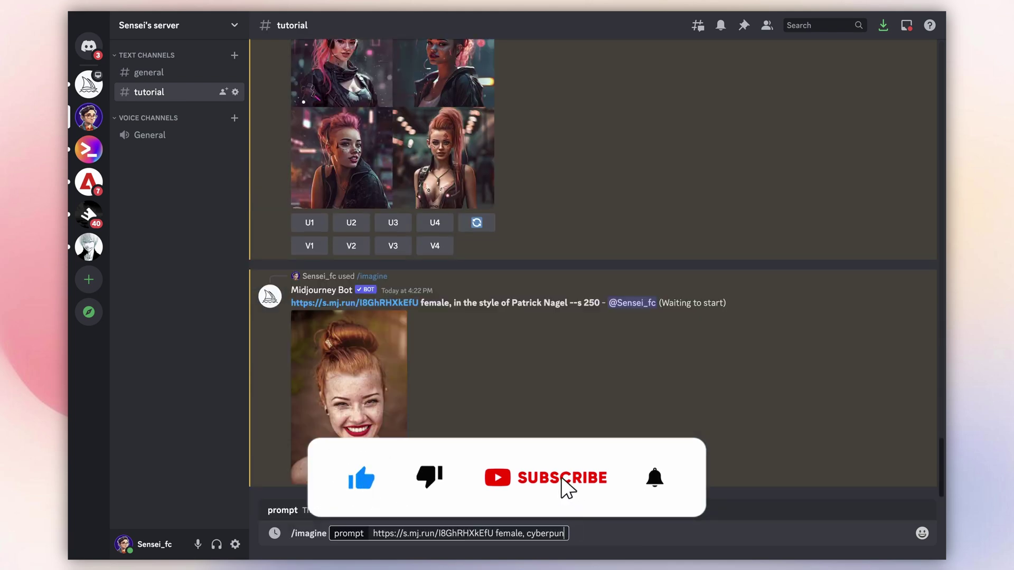
key("BackSpace")
key("BackSpace")
key("BackSpace")
key("BackSpace")
key("BackSpace")
key("BackSpace")
key("BackSpace")
key("BackSpace")
key("BackSpace")
type("in the style of Tamer Han")
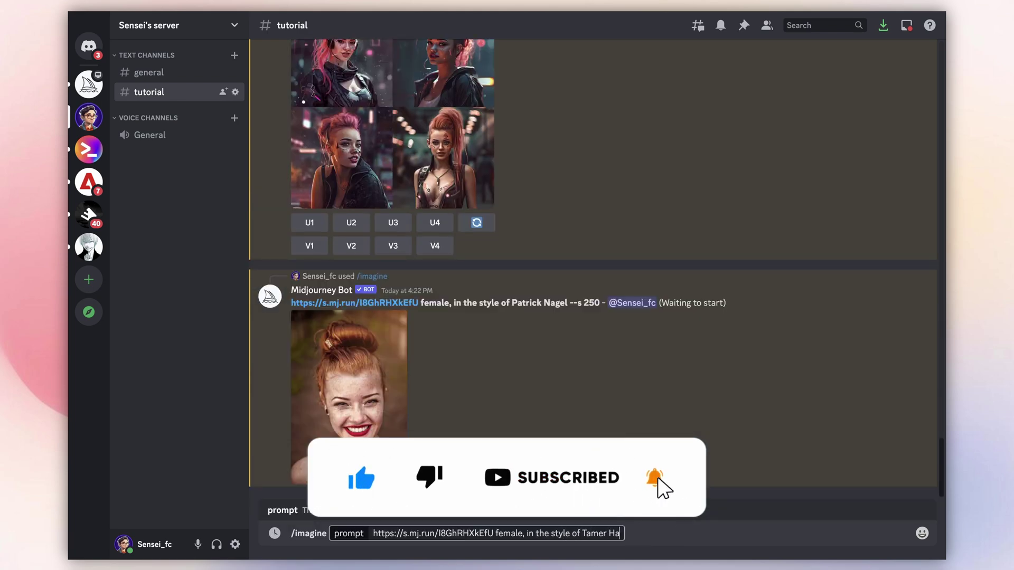
type("uka and James Gunn --s 250")
key("Return")
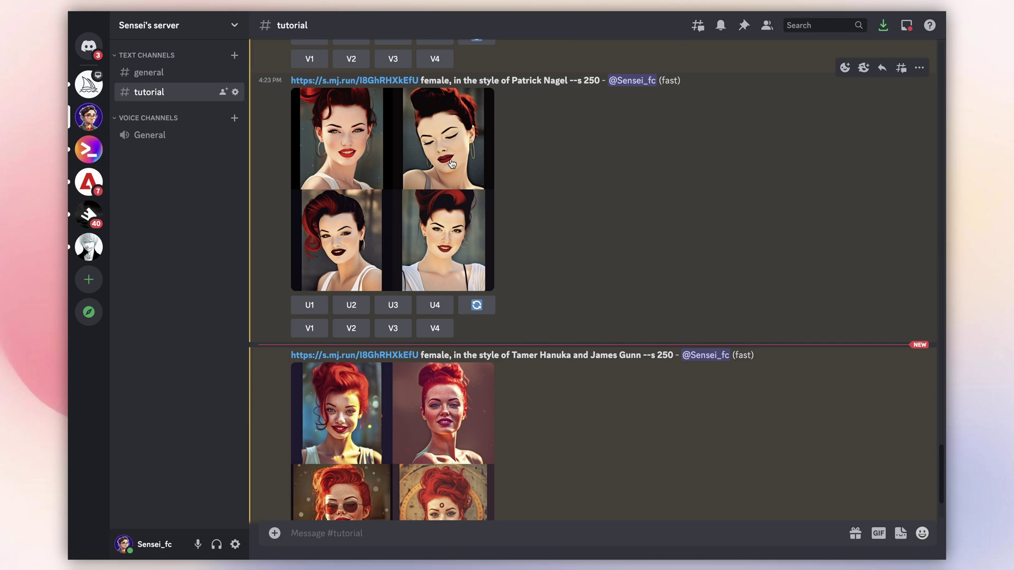
scroll(451, 149, "down", 1)
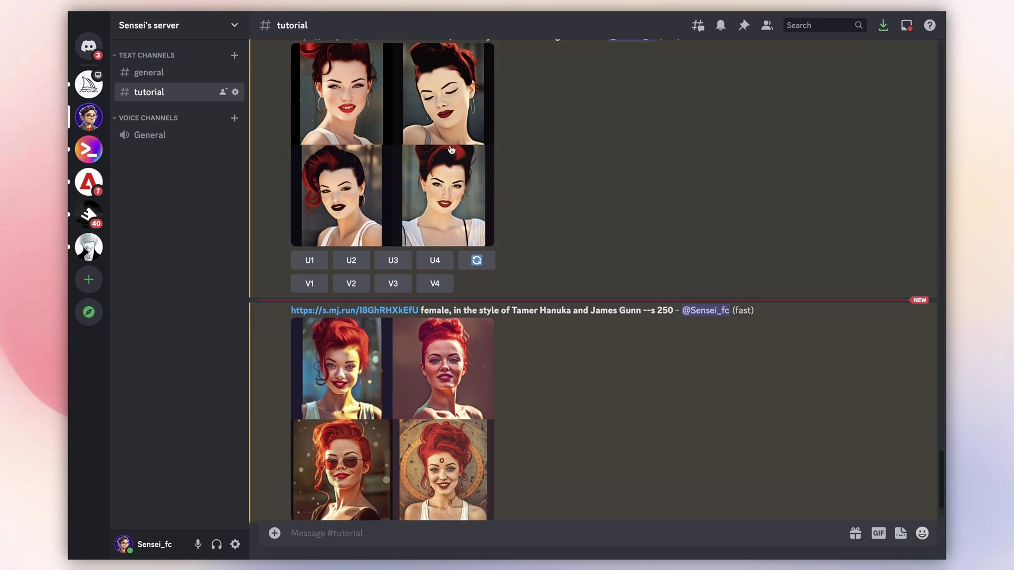
scroll(452, 150, "down", 2)
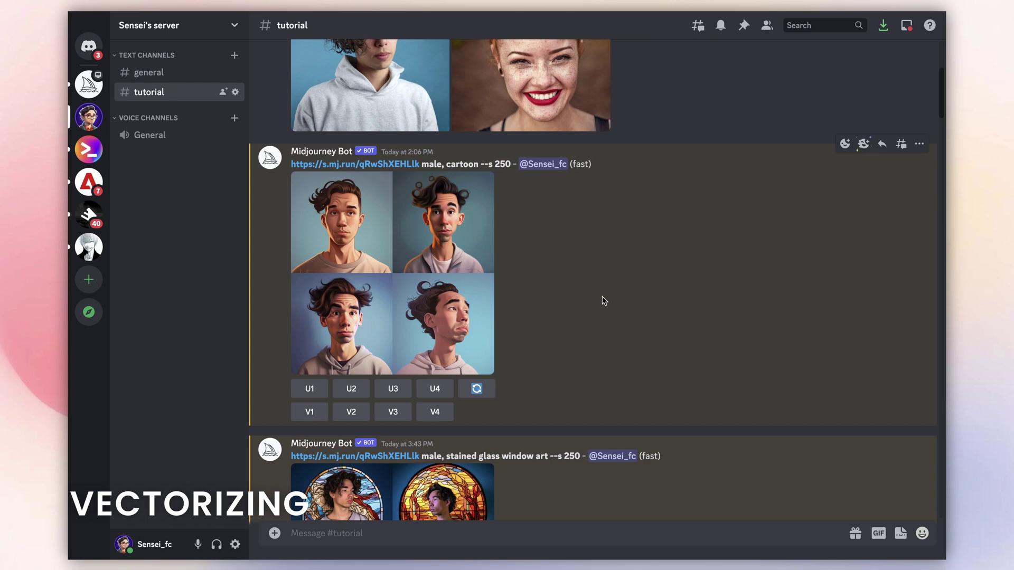
Step: Upscale the fourth cartoon man portrait (U4) and open it in the browser to save
left_click(438, 288)
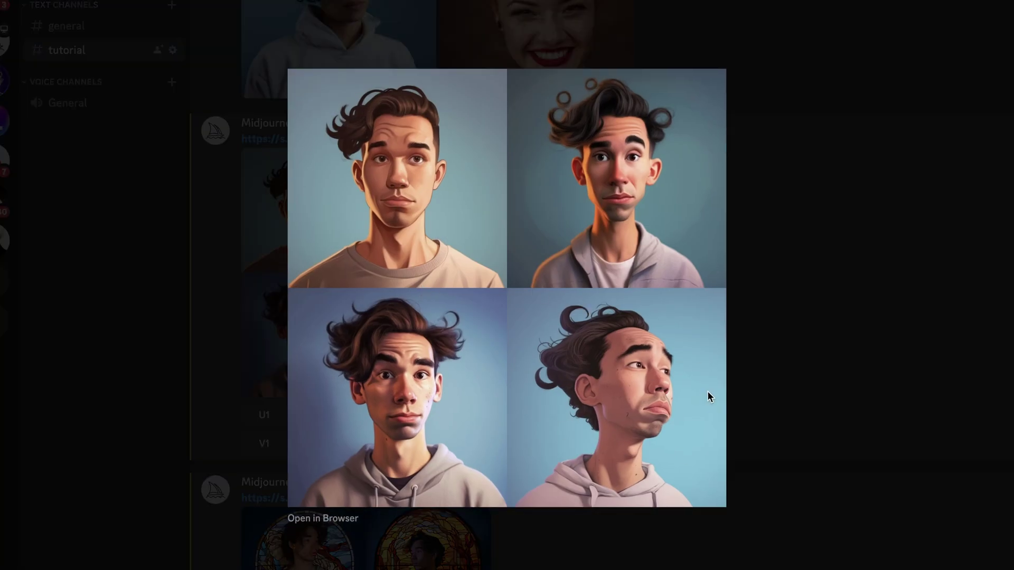
left_click(817, 292)
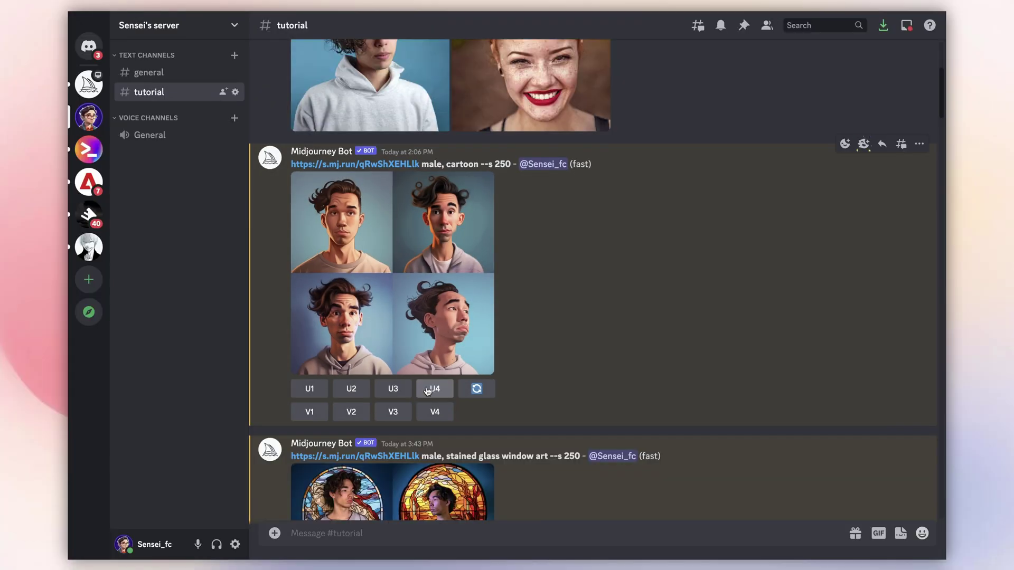
left_click(432, 389)
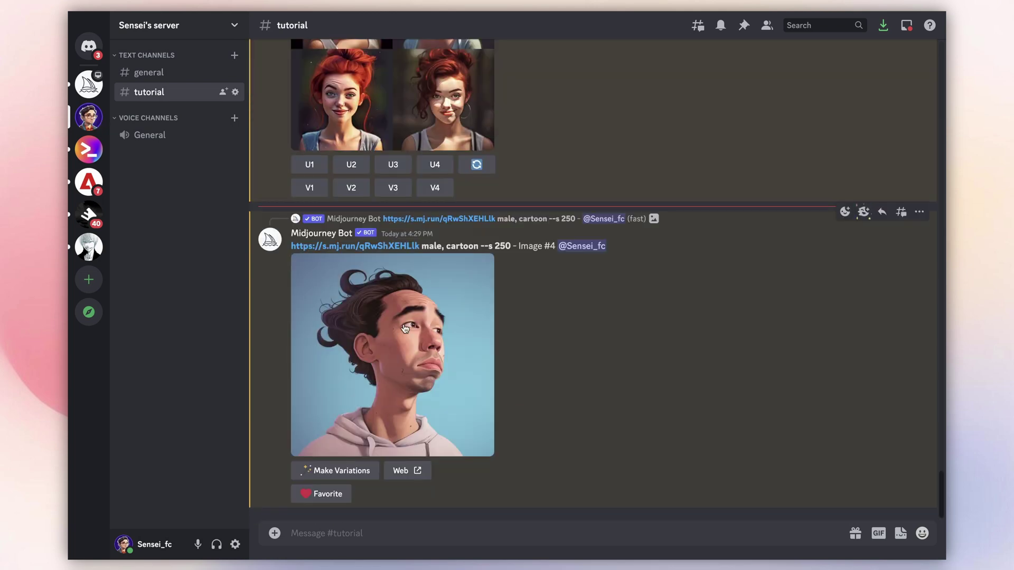
left_click(386, 340)
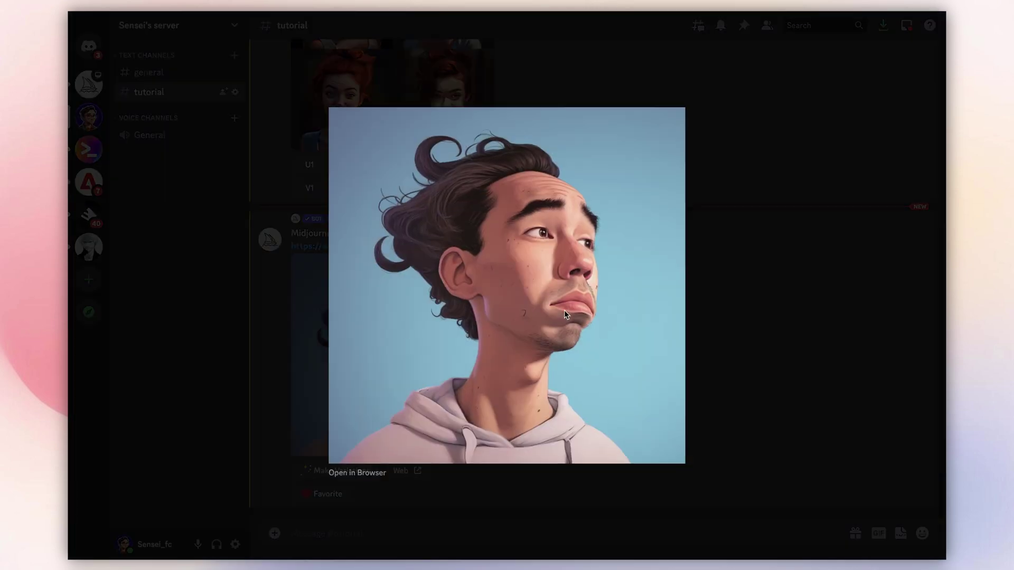
left_click(359, 473)
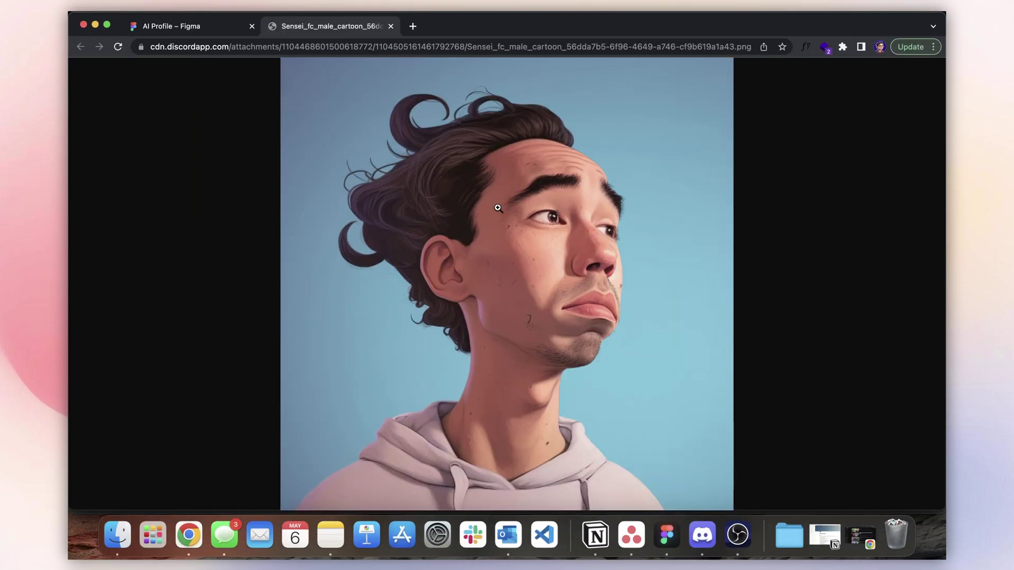
right_click(514, 196)
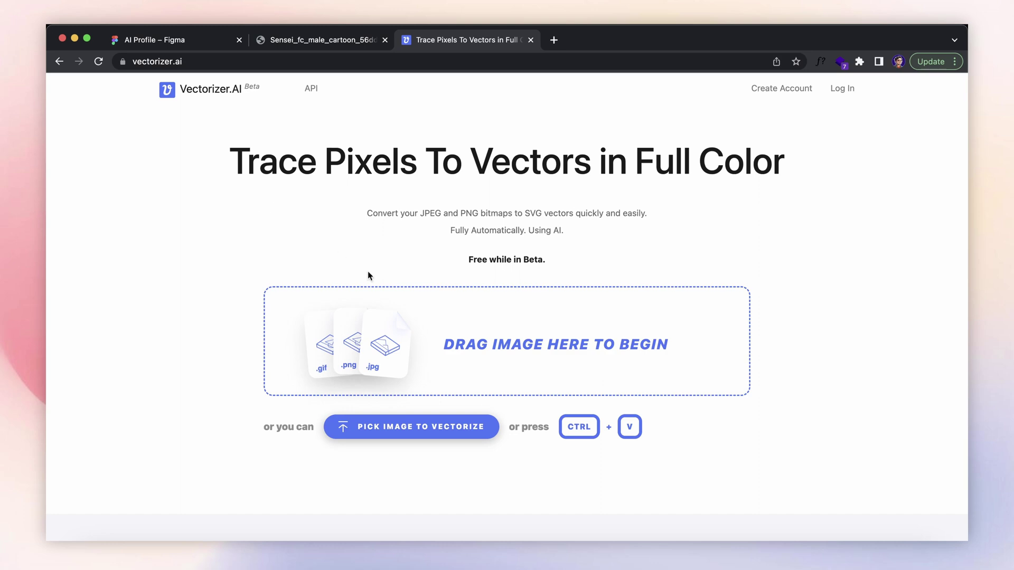
Step: Trace profile.png from Downloads in Vectorizer.AI and bring up its SVG download options
left_click(416, 349)
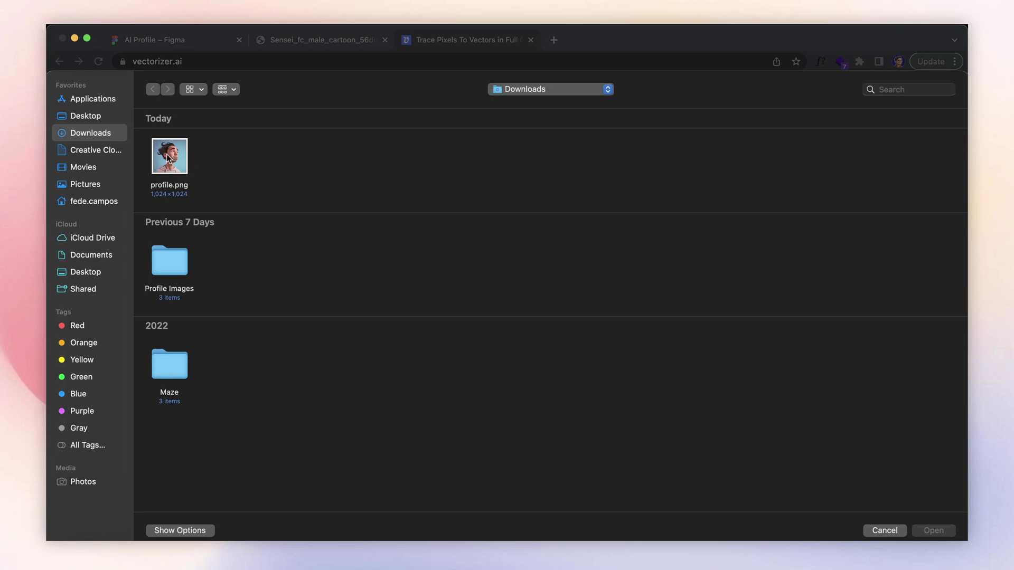
left_click(167, 157)
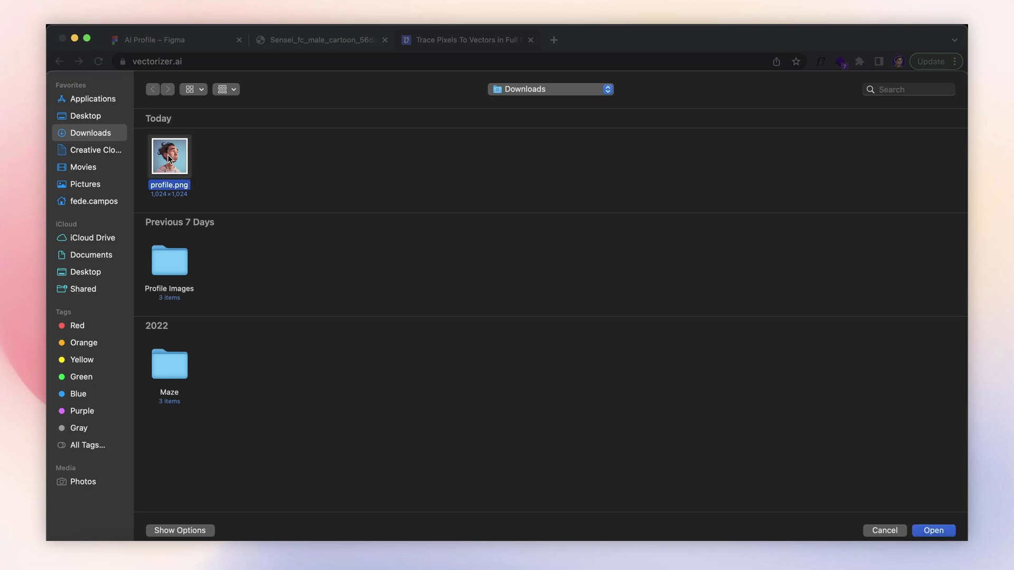
left_click(934, 530)
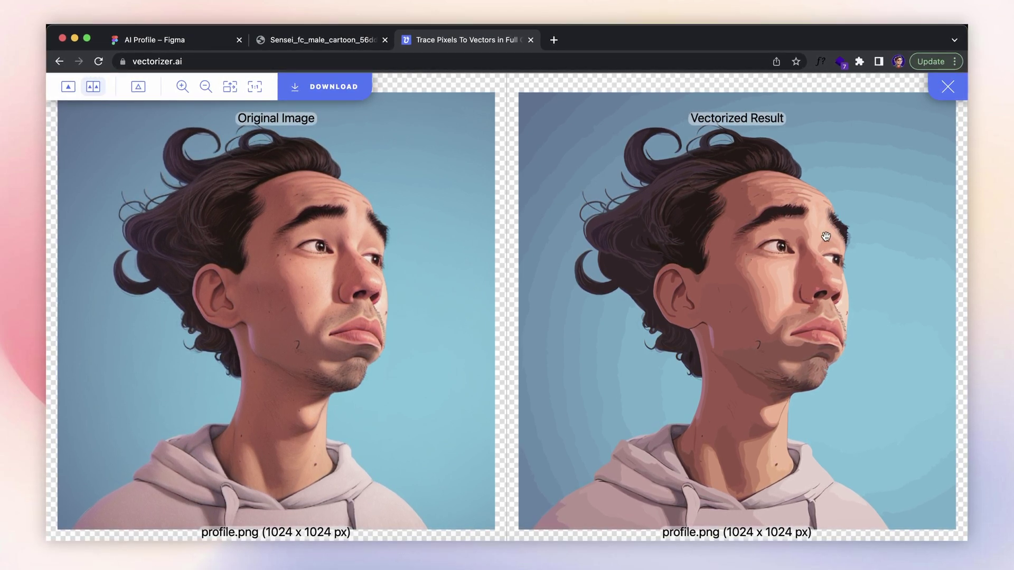
left_click(357, 93)
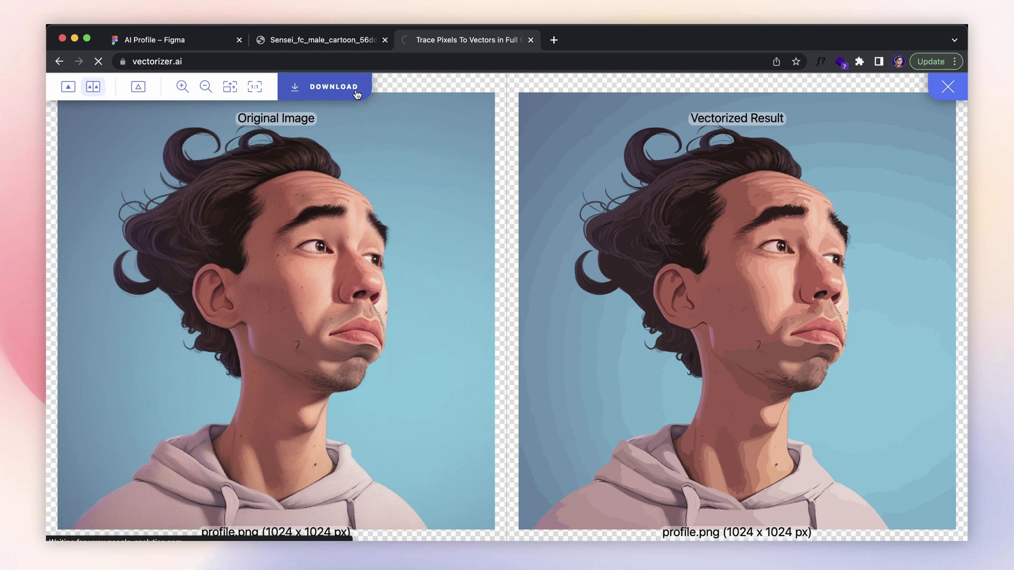
scroll(480, 281, "down", 4)
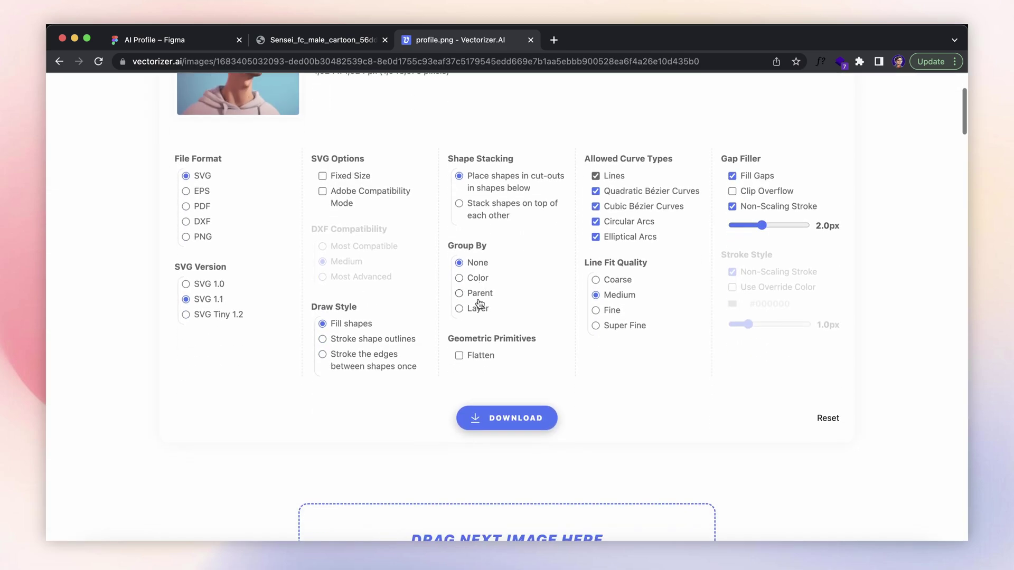
Step: Download the traced portrait as an SVG file
left_click(490, 420)
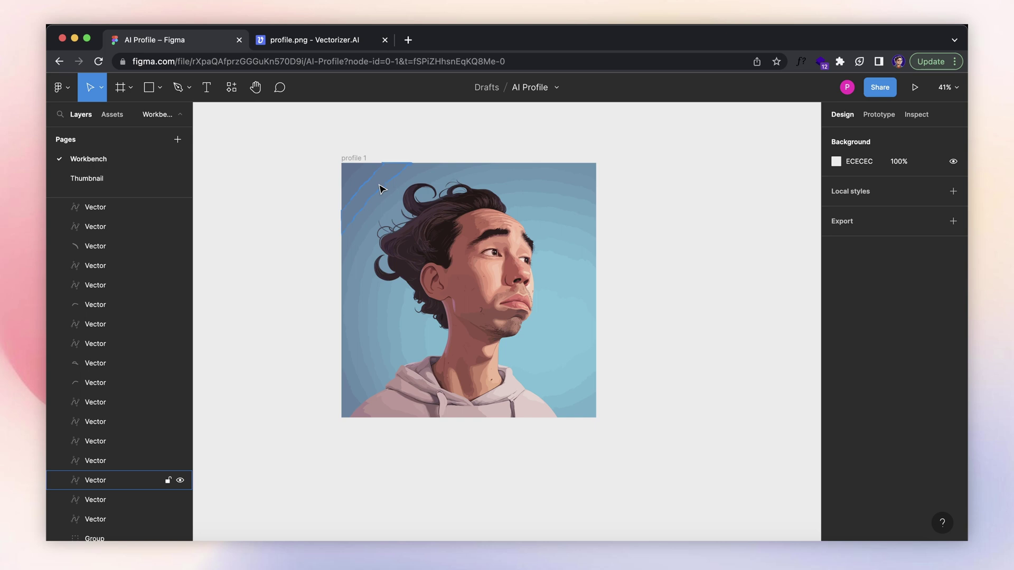
Step: Hide the blue background vectors across the top and around the portrait with Shift+Cmd+H
left_click(382, 189)
key("super+shift+h")
left_click_drag(303, 141, 366, 294)
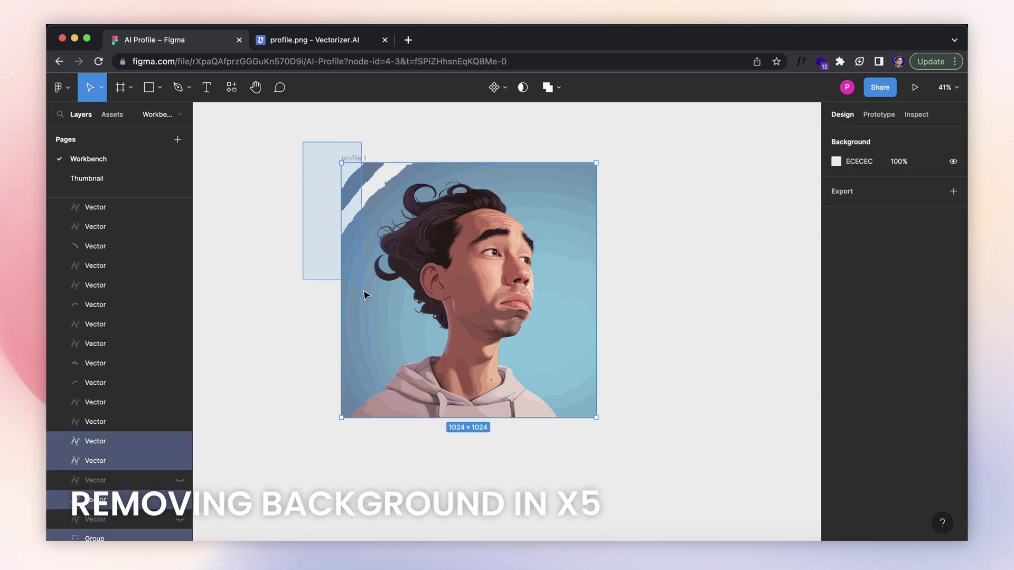
key("super+shift+h")
left_click(568, 250)
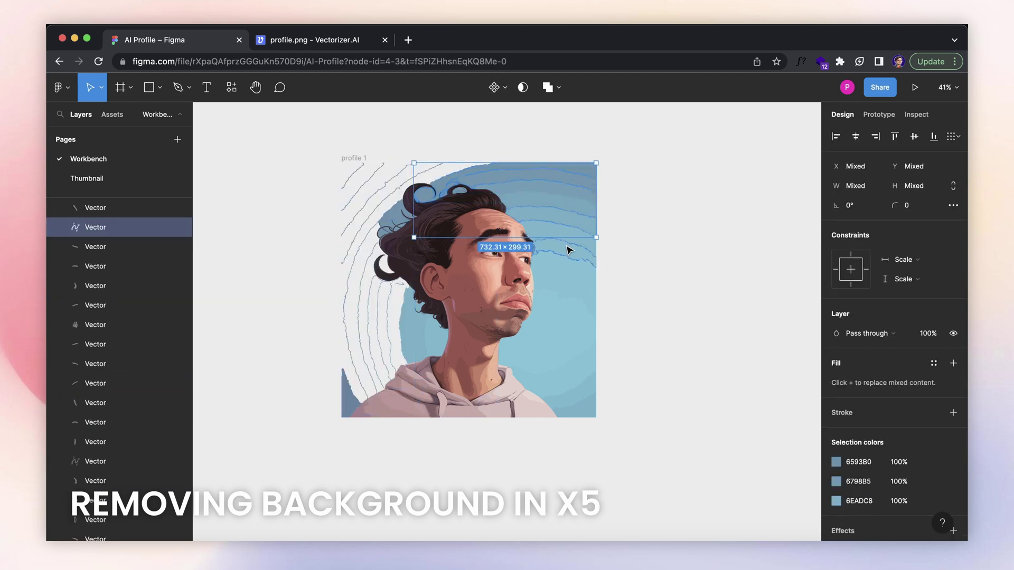
left_click_drag(568, 250, 566, 403)
key("super+shift+h")
left_click(550, 188)
key("super+shift+h")
left_click(458, 184)
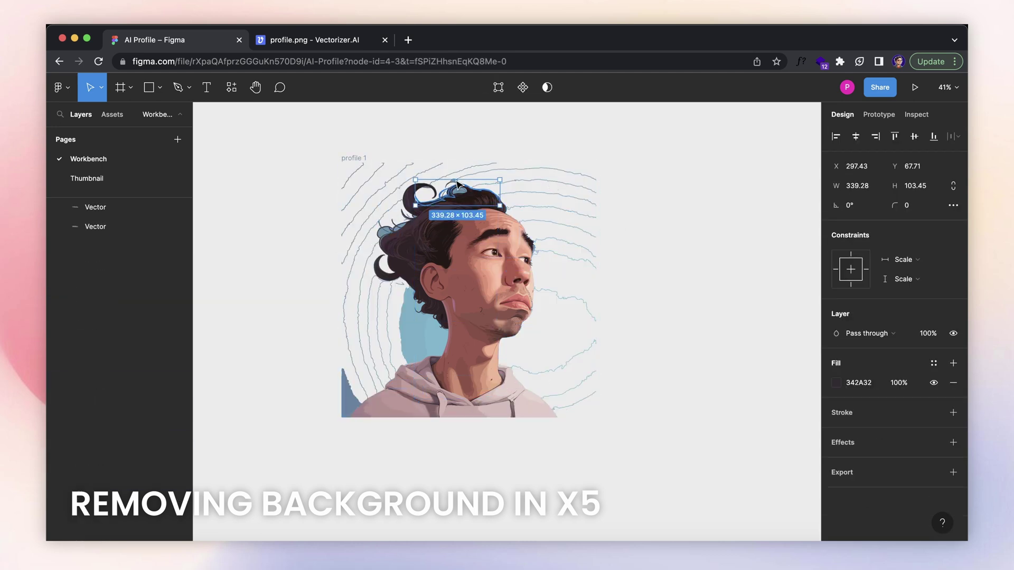
key("super+shift+h")
left_click(473, 176)
key("super+shift+h")
Step: Hide the stray blue pieces along the hair edges
scroll(400, 263, "up", 10)
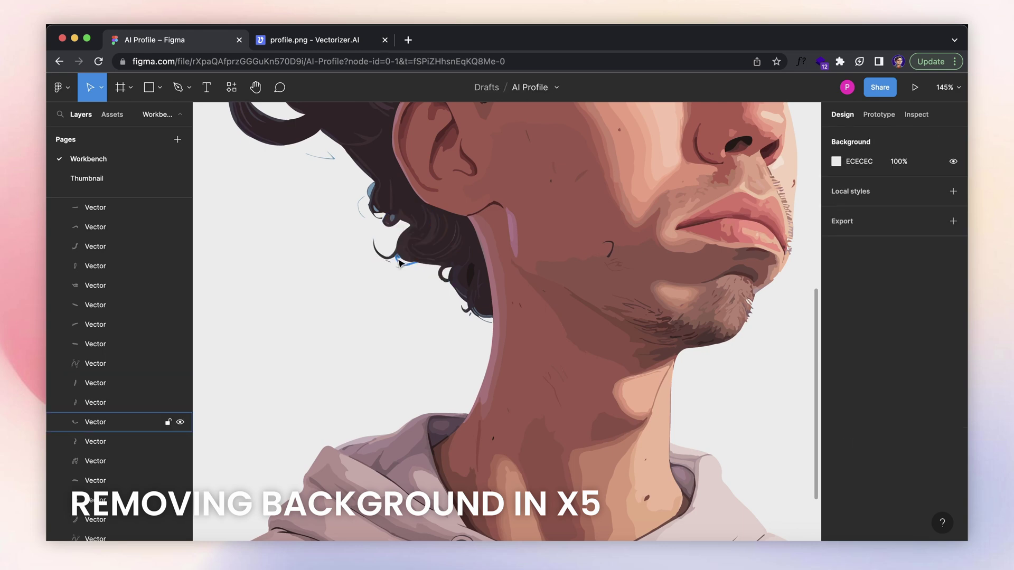
left_click(370, 196)
key("super+shift+h")
scroll(471, 271, "up", 10)
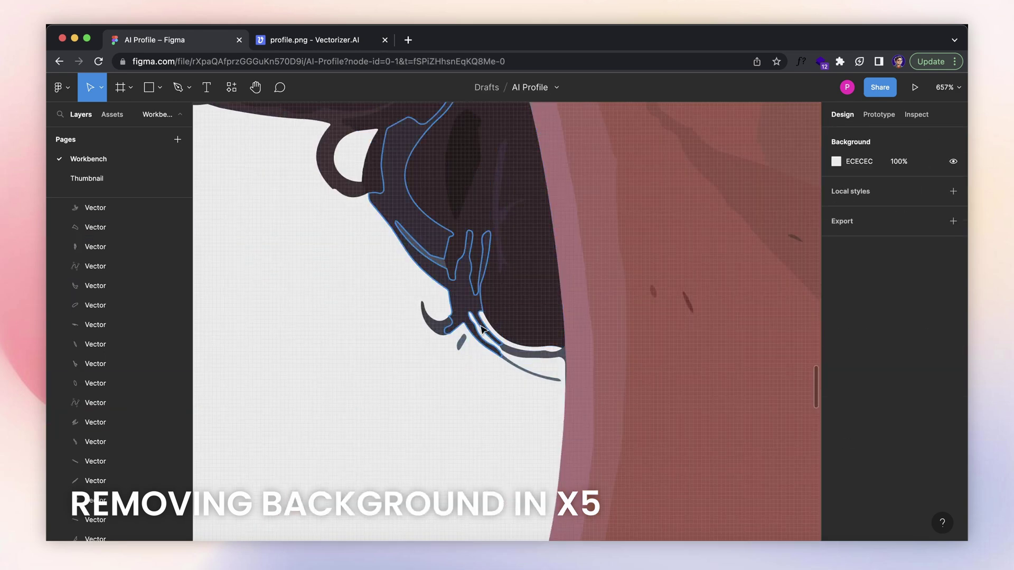
key("super+shift+h")
scroll(464, 344, "down", 10)
left_click(433, 264)
key("super+shift+h")
left_click(344, 285)
key("super+shift+h")
left_click(398, 273)
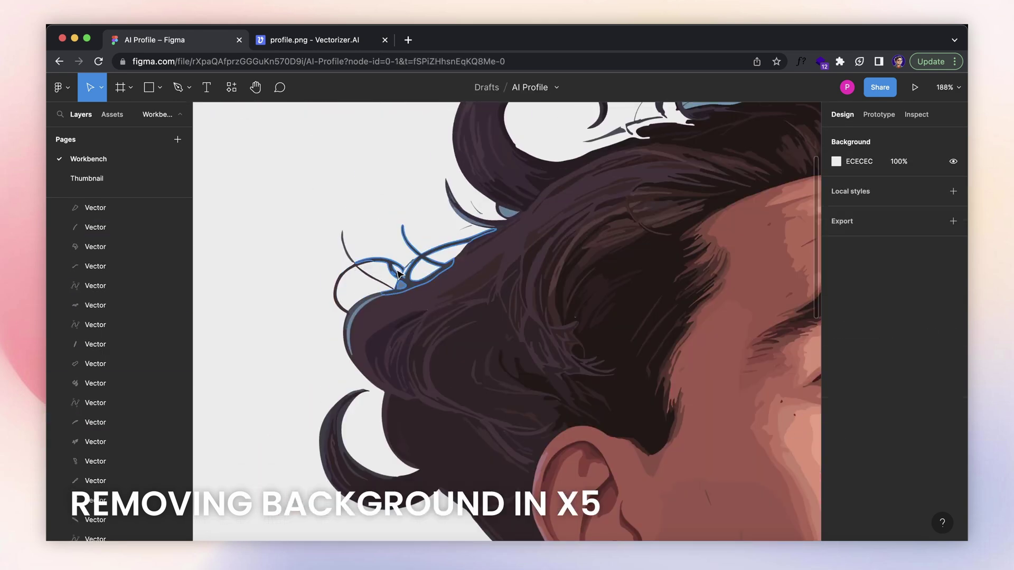
key("super+shift+h")
left_click(464, 235)
key("super+shift+h")
Step: Hide the remaining blue leftovers inside the hair curls and by the ear
scroll(357, 227, "up", 10)
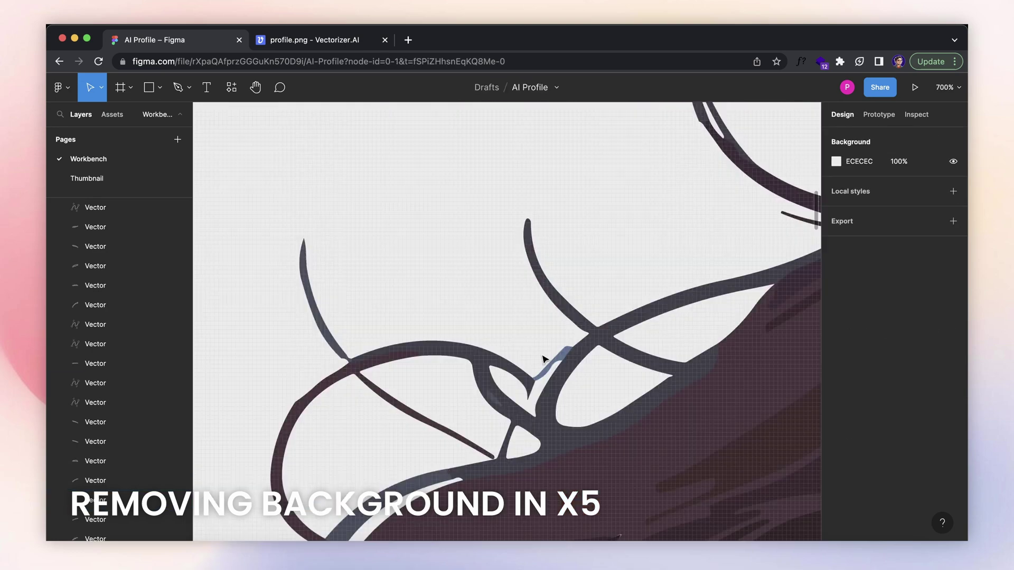
scroll(544, 359, "down", 5)
left_click(493, 353)
key("super+shift+h")
scroll(469, 347, "up", 5)
scroll(528, 256, "down", 5)
left_click(595, 352)
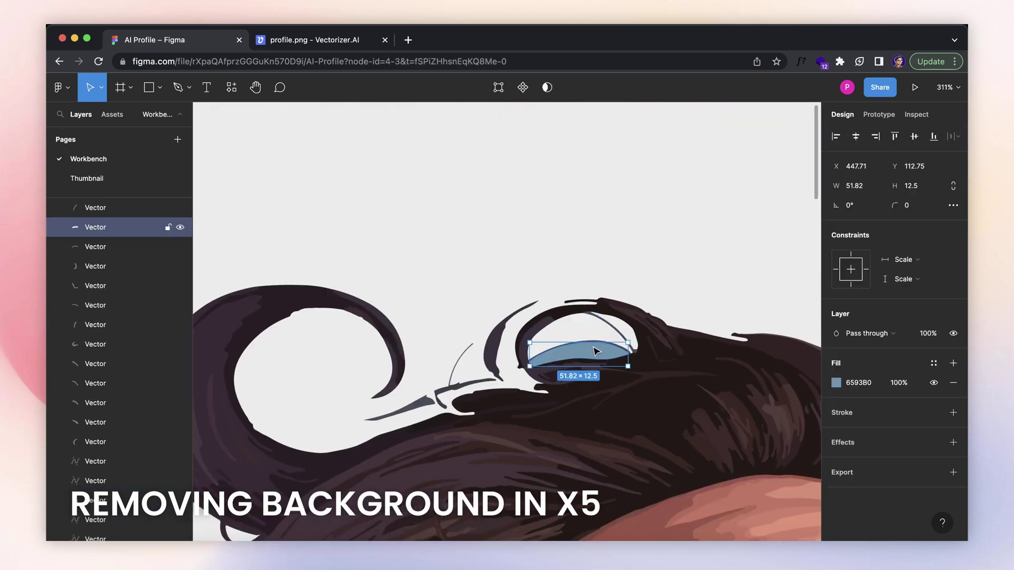
key("super+shift+h")
left_click(396, 417)
key("super+shift+h")
key("Escape")
scroll(557, 401, "down", 10)
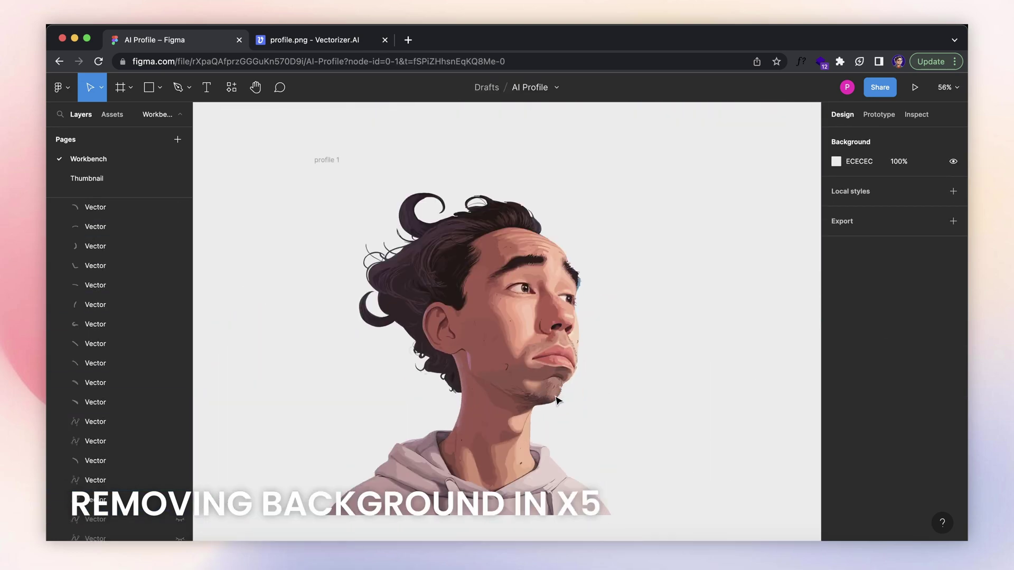
scroll(616, 296, "up", 10)
left_click(587, 293)
key("super+shift+h")
left_click(572, 333)
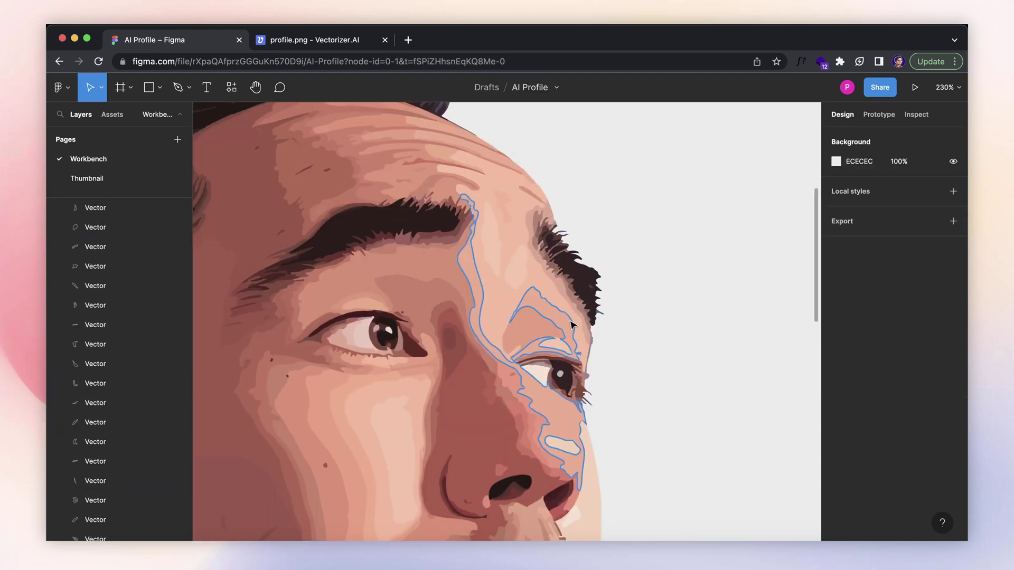
key("super+shift+h")
scroll(487, 488, "down", 10)
scroll(487, 488, "up", 3)
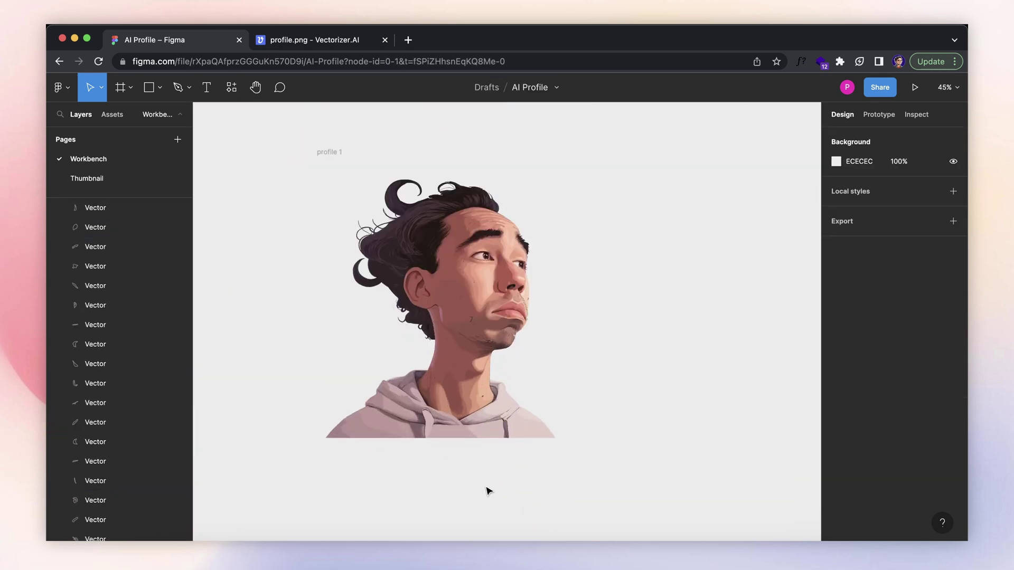
Step: Copy profile 1 as PNG, paste it and resize it to about 1225×1225
left_click(335, 153)
right_click(335, 154)
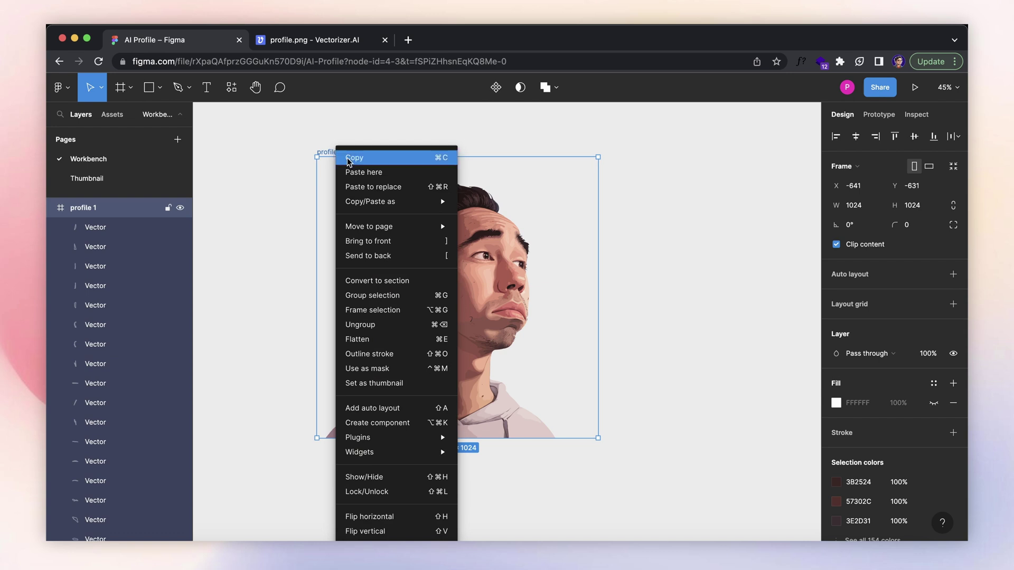
mouse_move(396, 201)
left_click(490, 230)
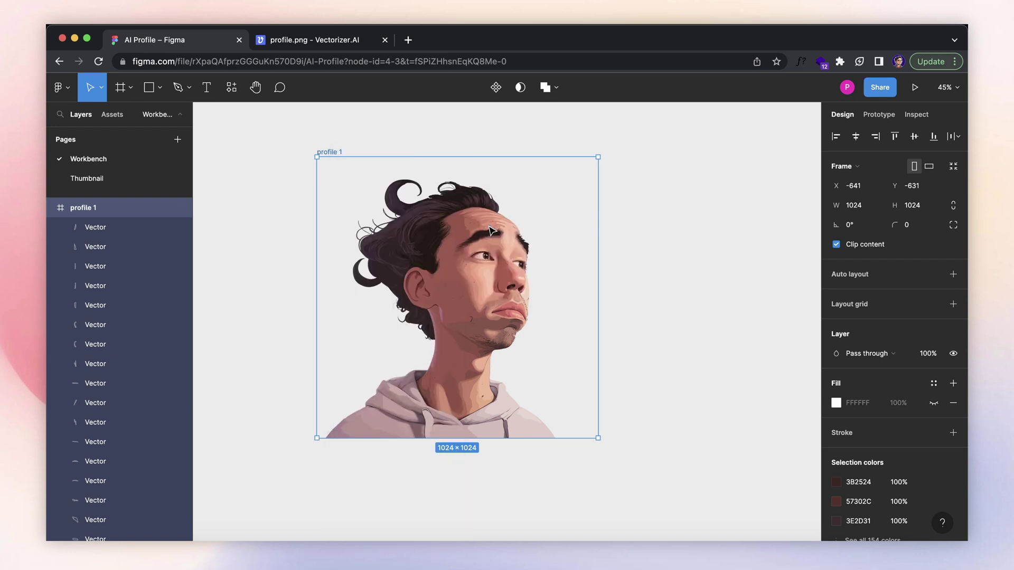
scroll(496, 254, "right", 6)
left_click(511, 282)
key("ctrl+v")
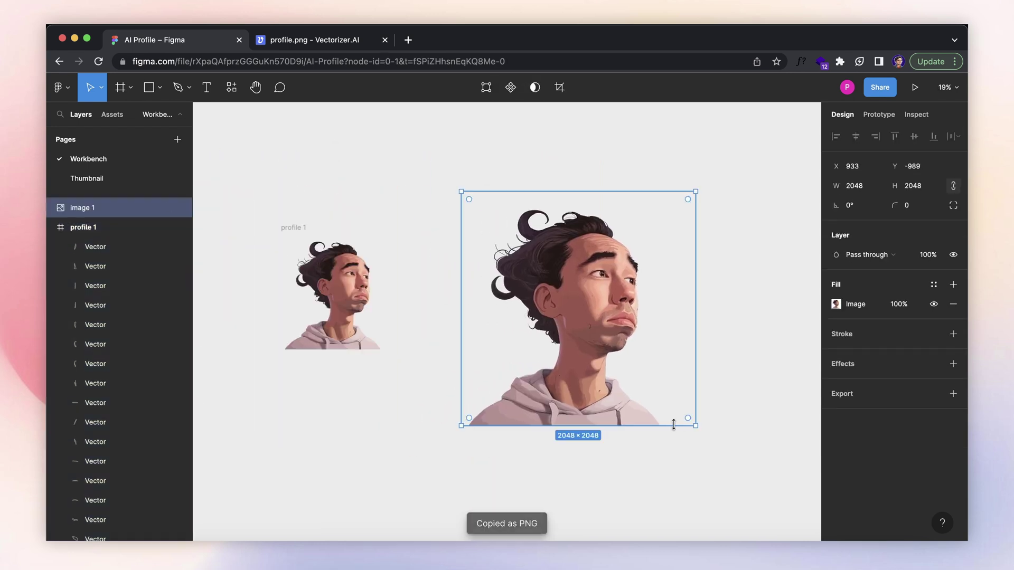
left_click_drag(684, 416, 597, 330)
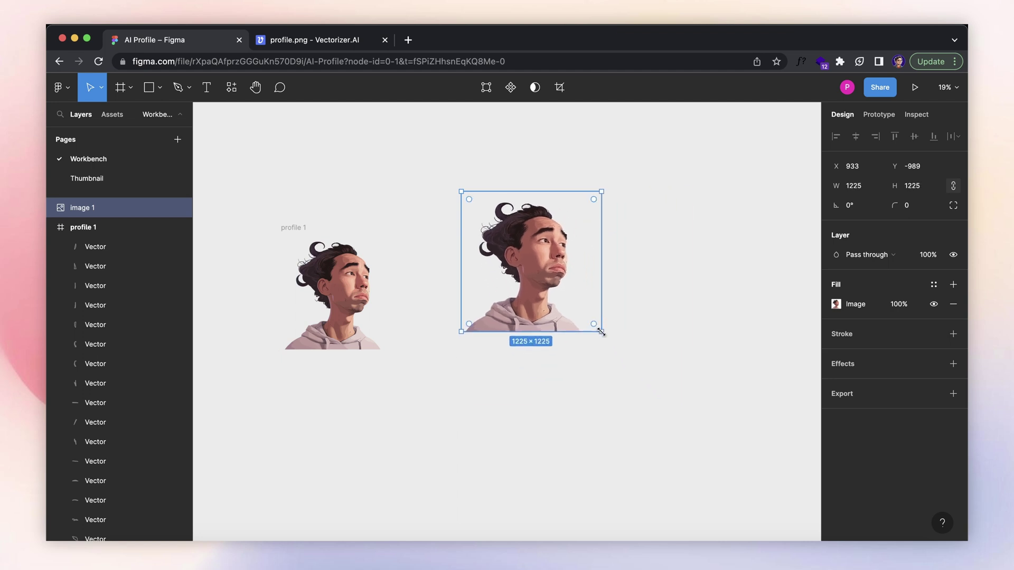
left_click(670, 319)
scroll(638, 315, "down", 3)
scroll(601, 310, "up", 3)
Step: Run Image Tracer on the pasted portrait and raise the threshold from 187 to 236
left_click(537, 260)
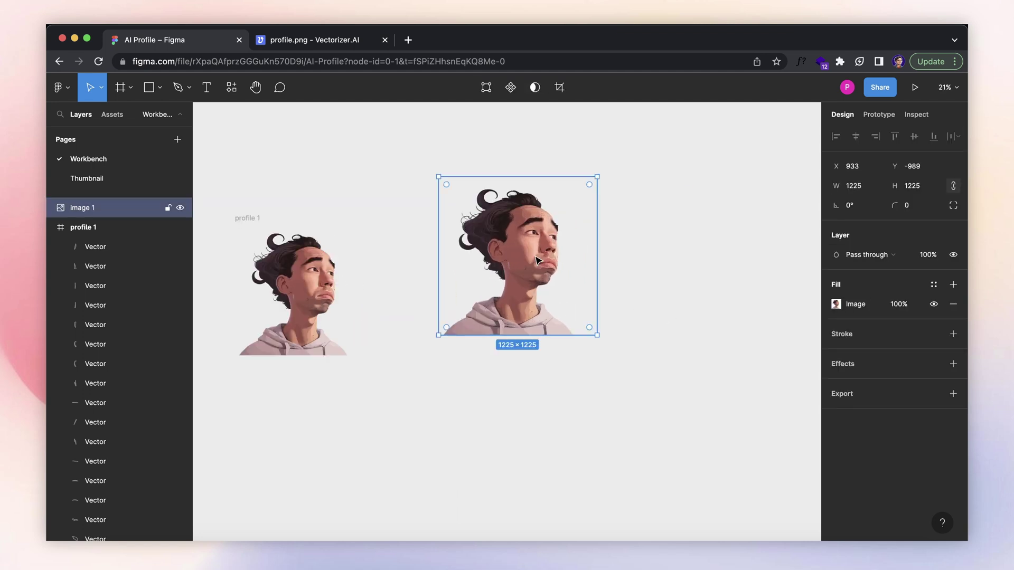
right_click(537, 260)
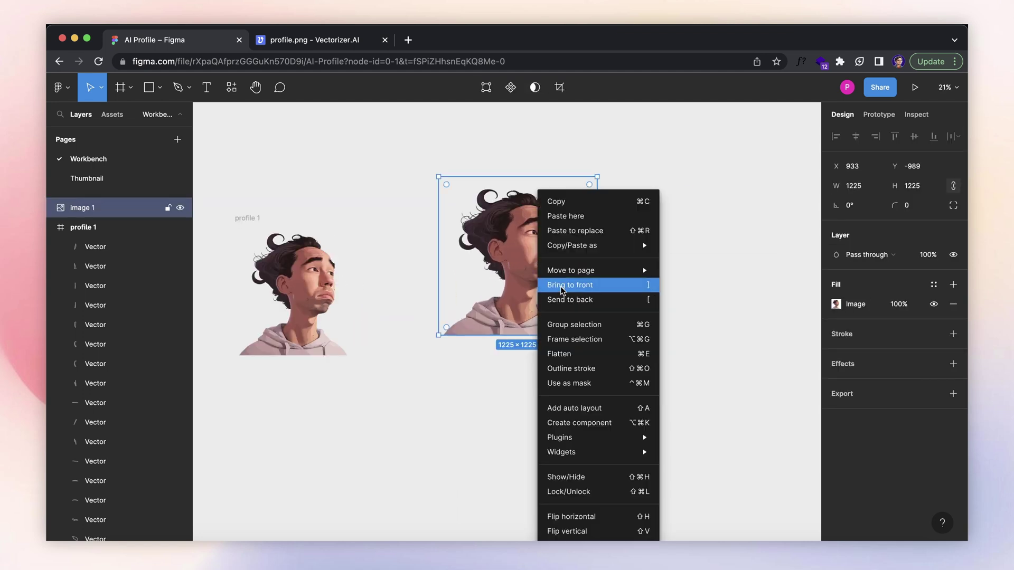
mouse_move(580, 437)
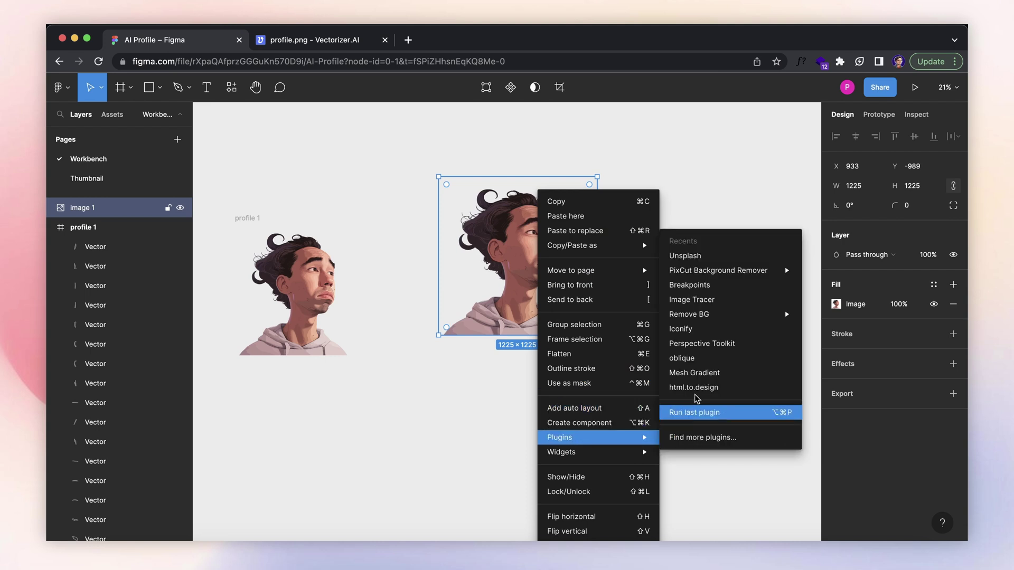
left_click(711, 306)
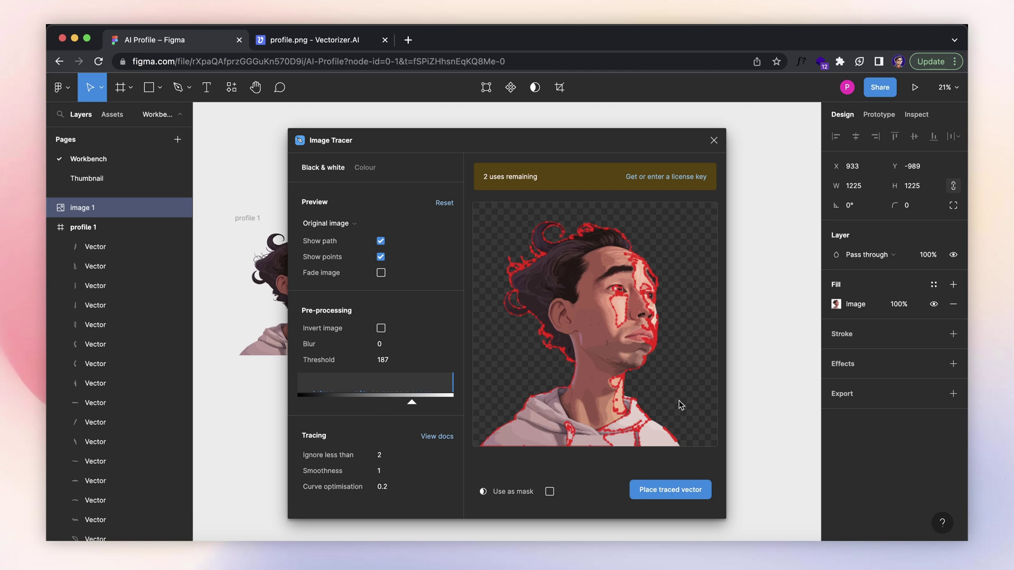
left_click_drag(413, 406, 443, 405)
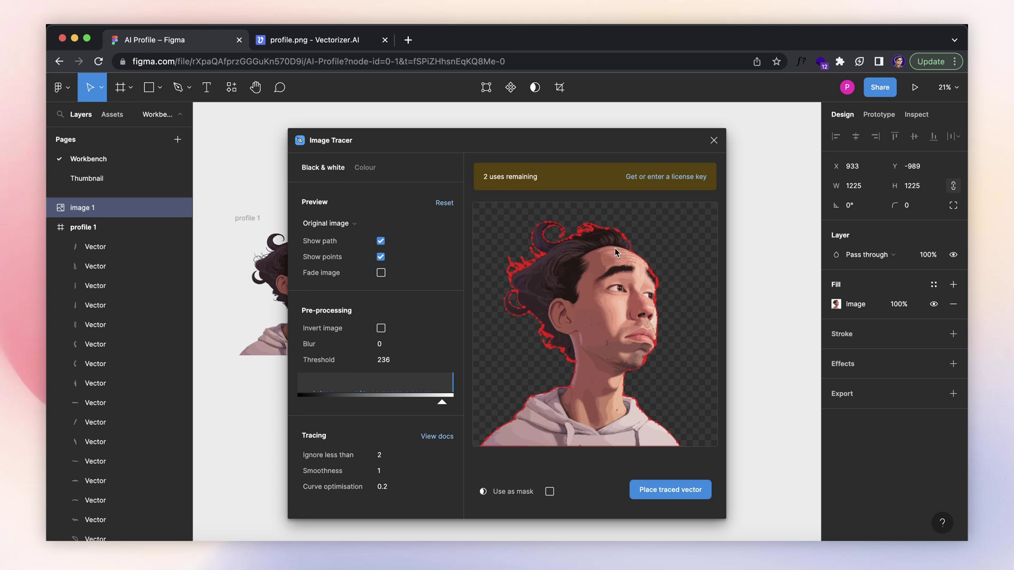
Step: Place the traced silhouette vector and move it beneath the image 1 layer
left_click(668, 496)
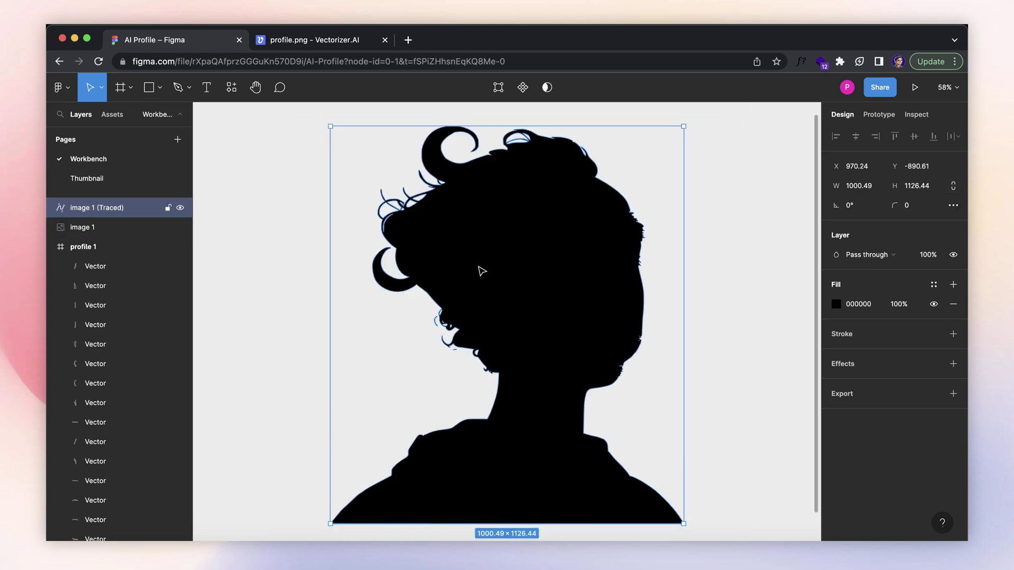
scroll(478, 268, "down", 5)
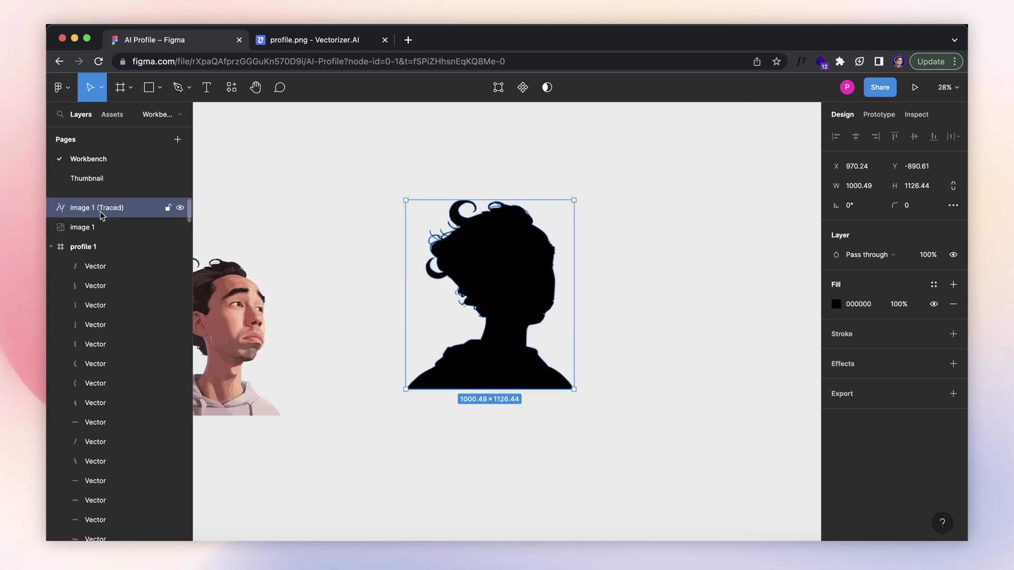
left_click_drag(100, 219, 102, 244)
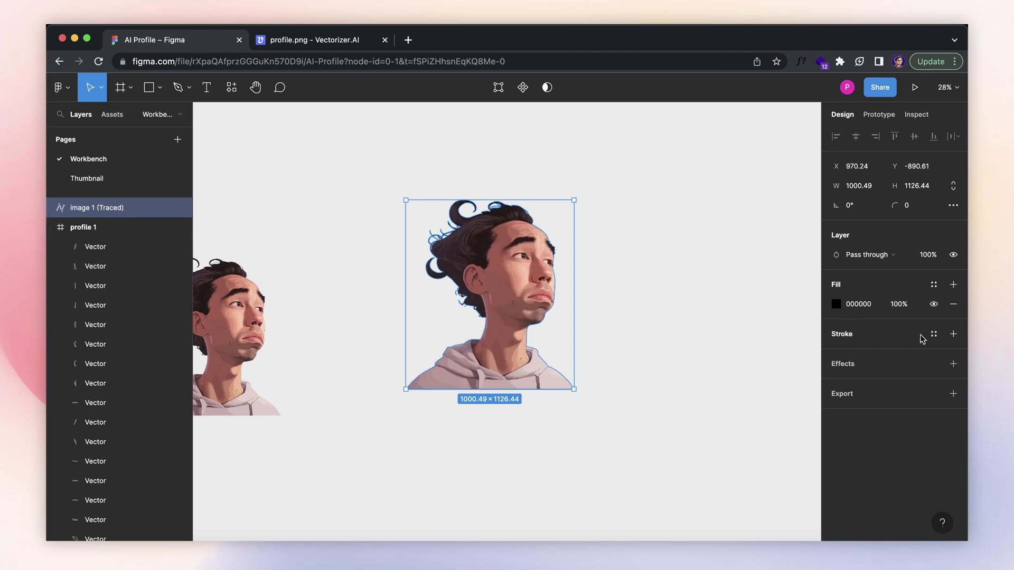
Step: Give the silhouette an outside FFFFFF stroke and thicken it to about 27 px
left_click(954, 333)
left_click(867, 373)
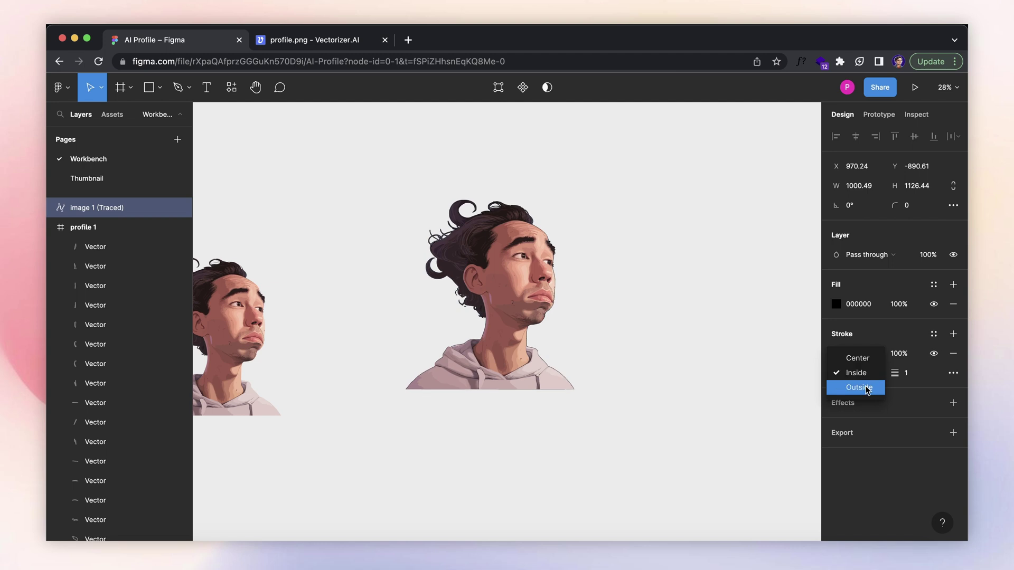
left_click(861, 387)
left_click(837, 353)
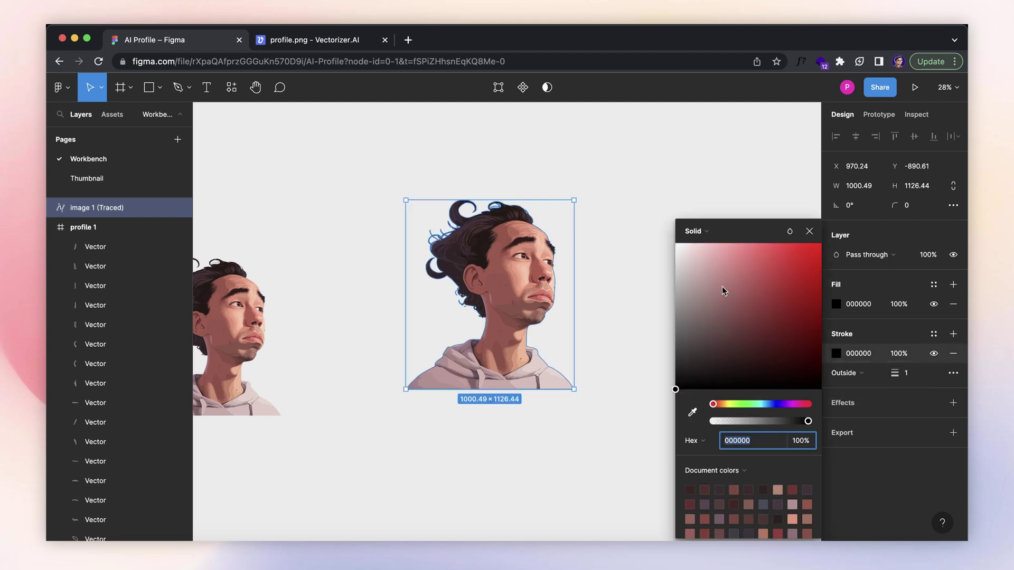
type("FFFFFF")
left_click(832, 256)
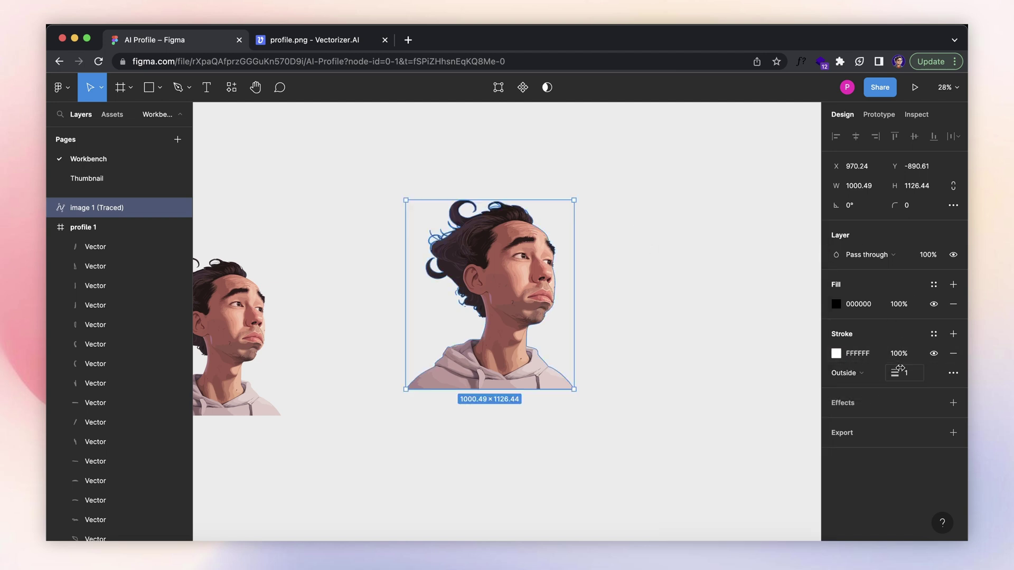
left_click_drag(898, 373, 932, 371)
Step: Draw a square frame beside the portrait and round it into a circle with corner radius 1000
left_click(744, 357)
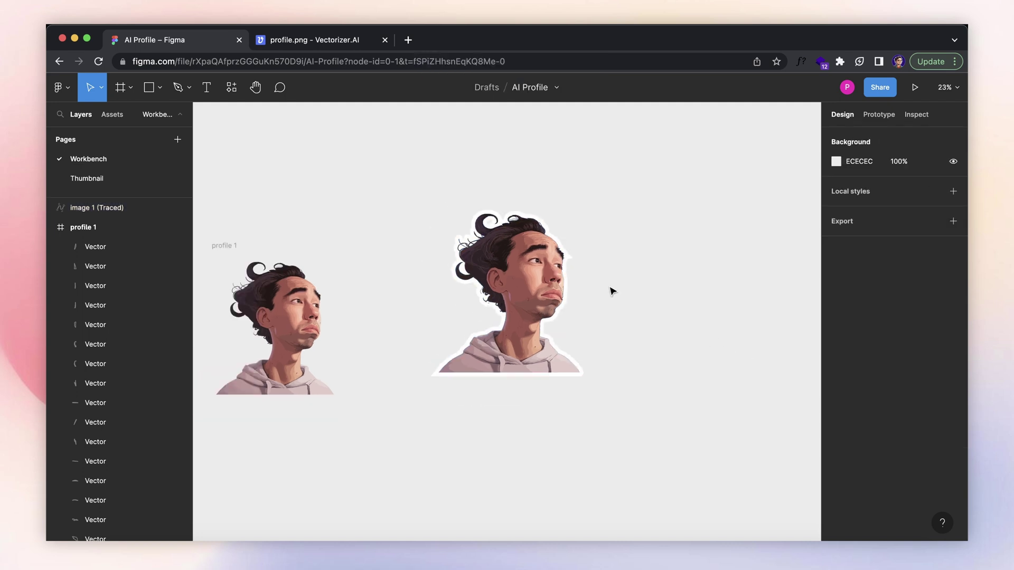
key("f")
scroll(359, 258, "down", 3)
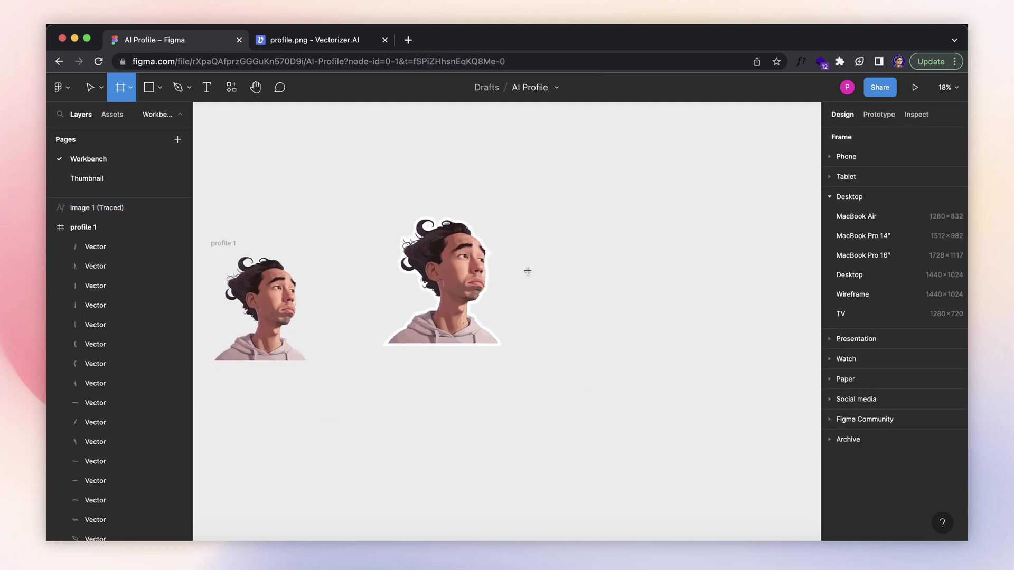
left_click_drag(565, 214, 746, 394)
left_click(607, 191)
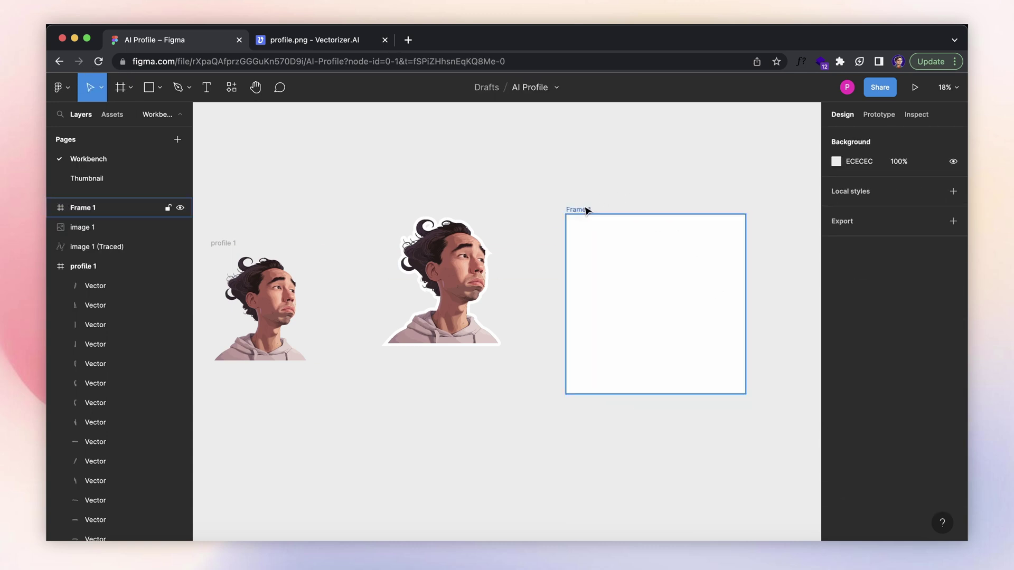
left_click(581, 209)
left_click(919, 225)
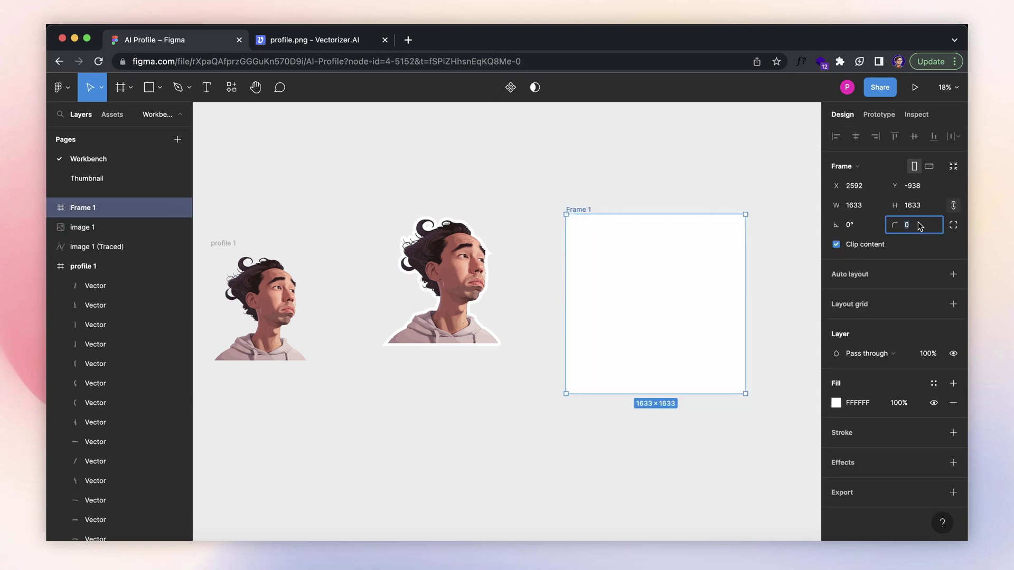
type("1000")
key("Return")
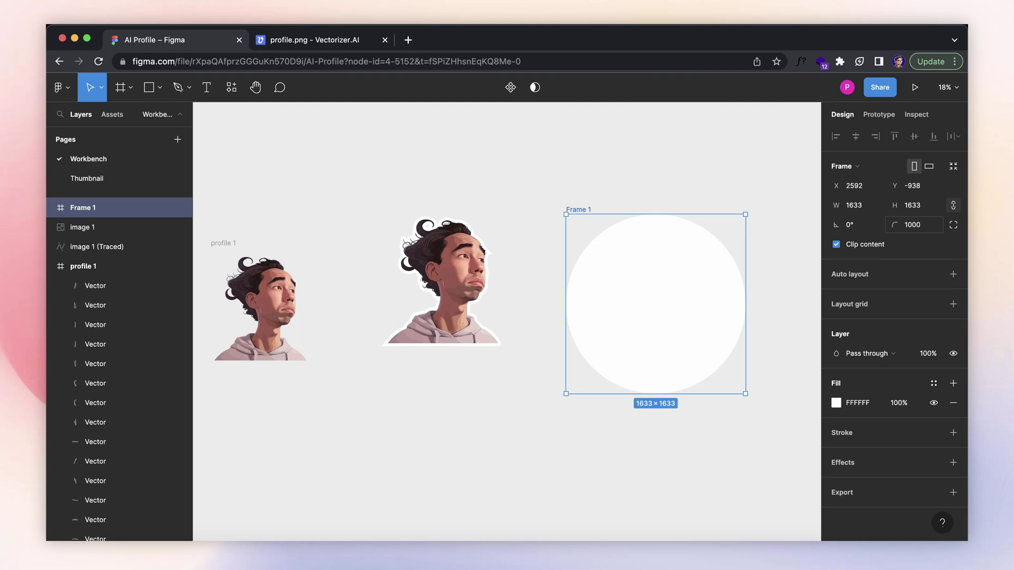
Step: Group the two portrait layers and move and scale the group into the circular frame
left_click_drag(354, 185, 539, 395)
key("super+g")
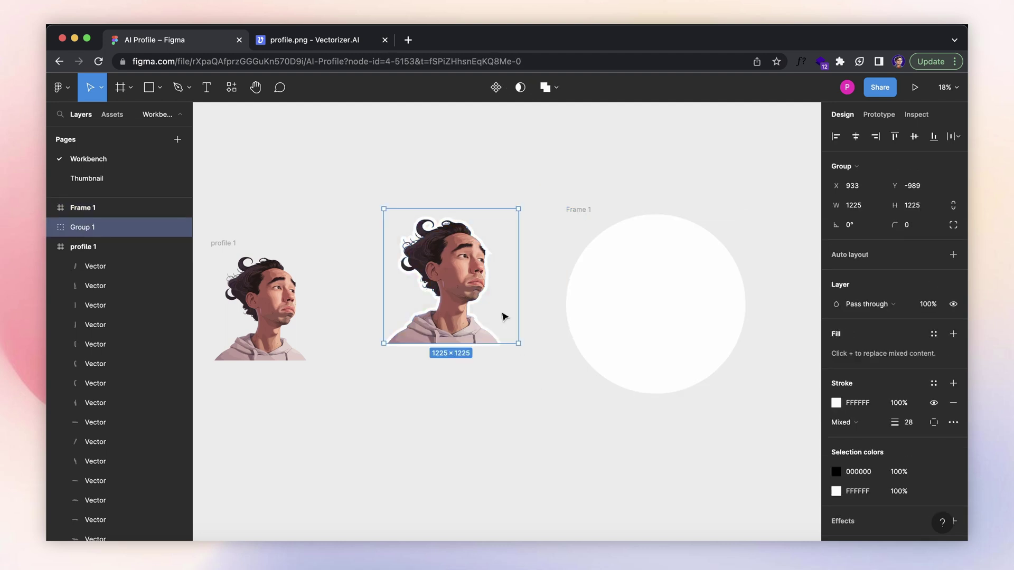
left_click_drag(505, 316, 651, 290)
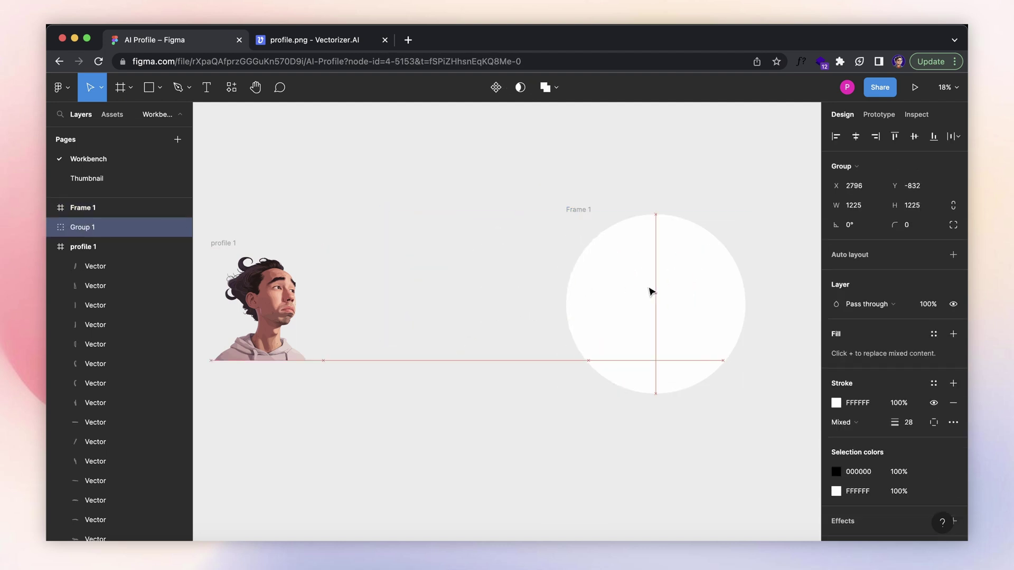
scroll(714, 349, "up", 2)
left_click_drag(710, 359, 761, 391)
left_click_drag(664, 292, 674, 327)
left_click(652, 186)
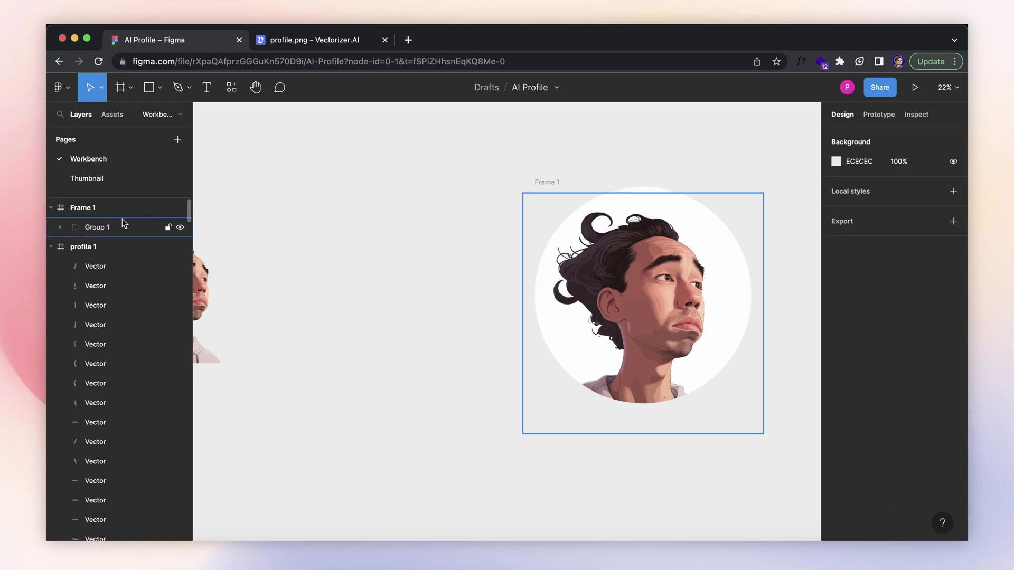
Step: Fill Frame 1 with dark grey
left_click(100, 209)
left_click(836, 403)
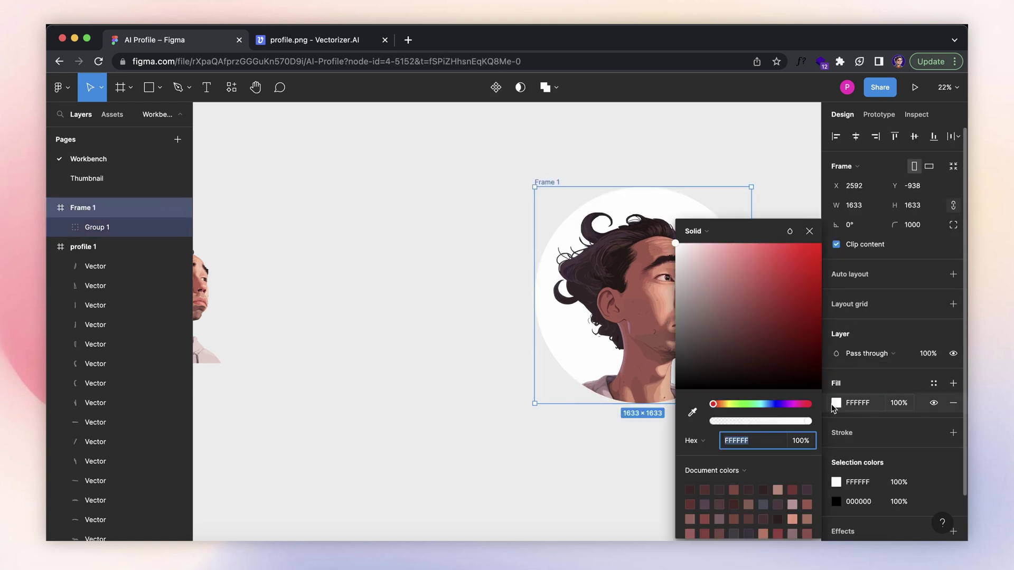
left_click_drag(703, 288, 688, 350)
left_click(605, 207)
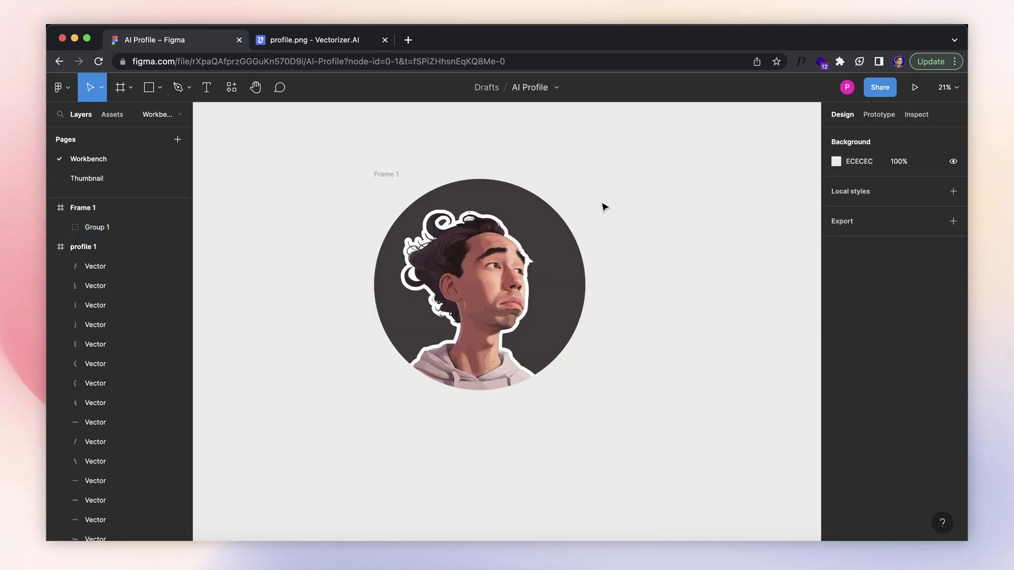